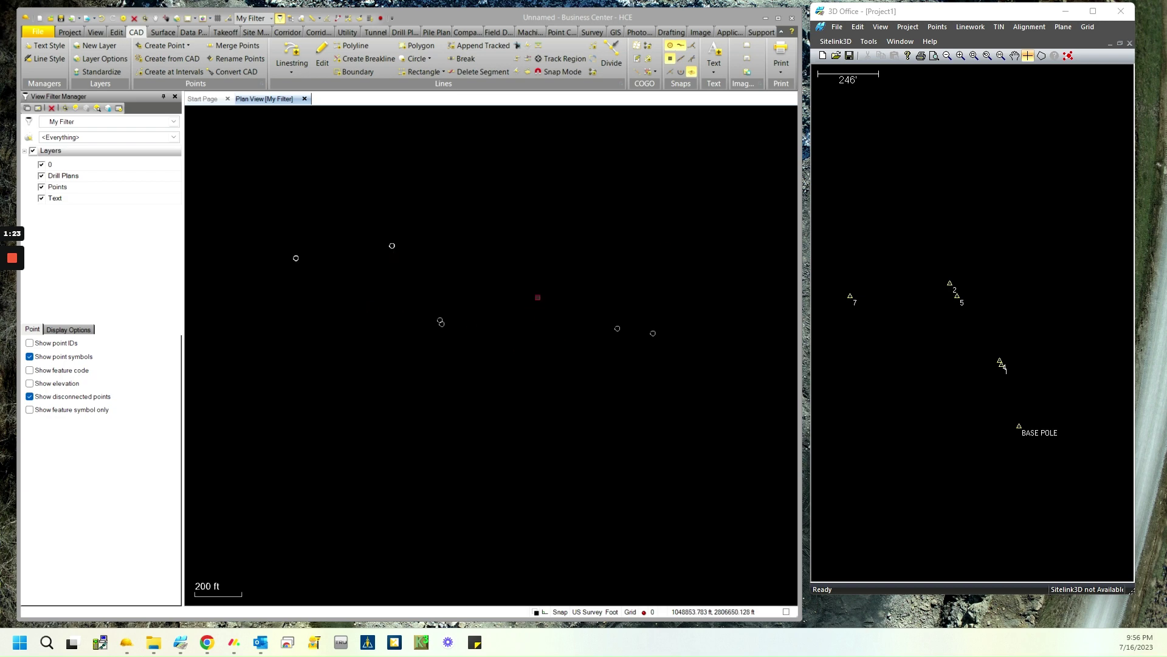
Show 3D Office's Control points list and open a blank Create Point form in Business Center.
scroll(565, 273, down, 1)
scroll(538, 351, up, 2)
scroll(503, 320, down, 1)
middle_drag(502, 321, 507, 367)
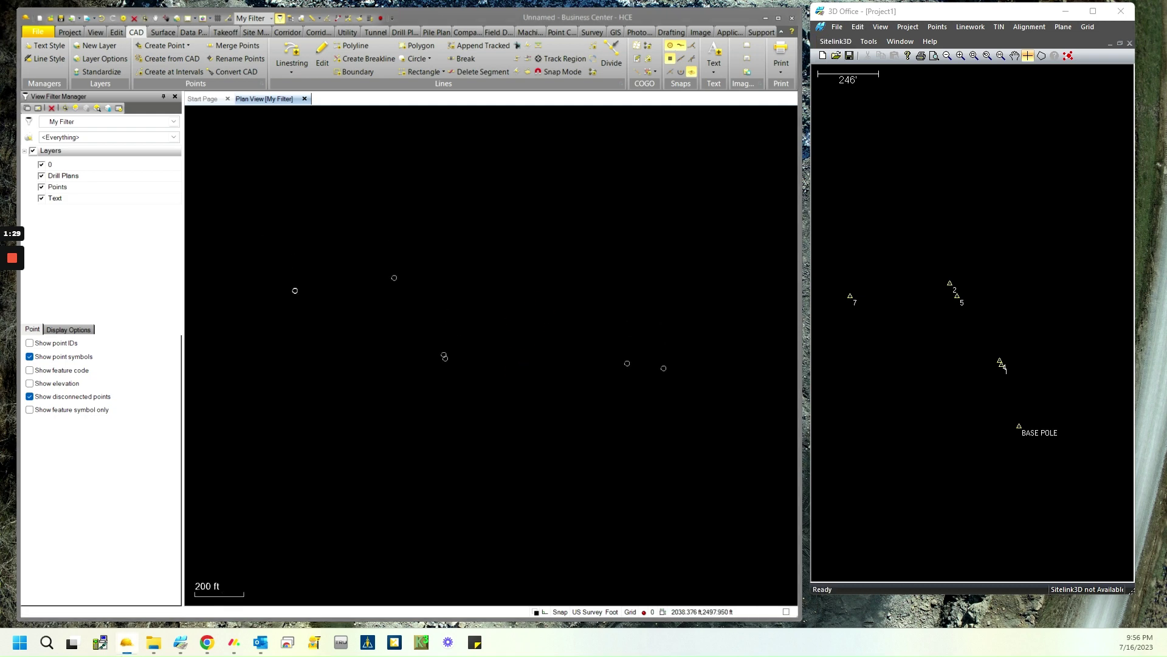
click(919, 27)
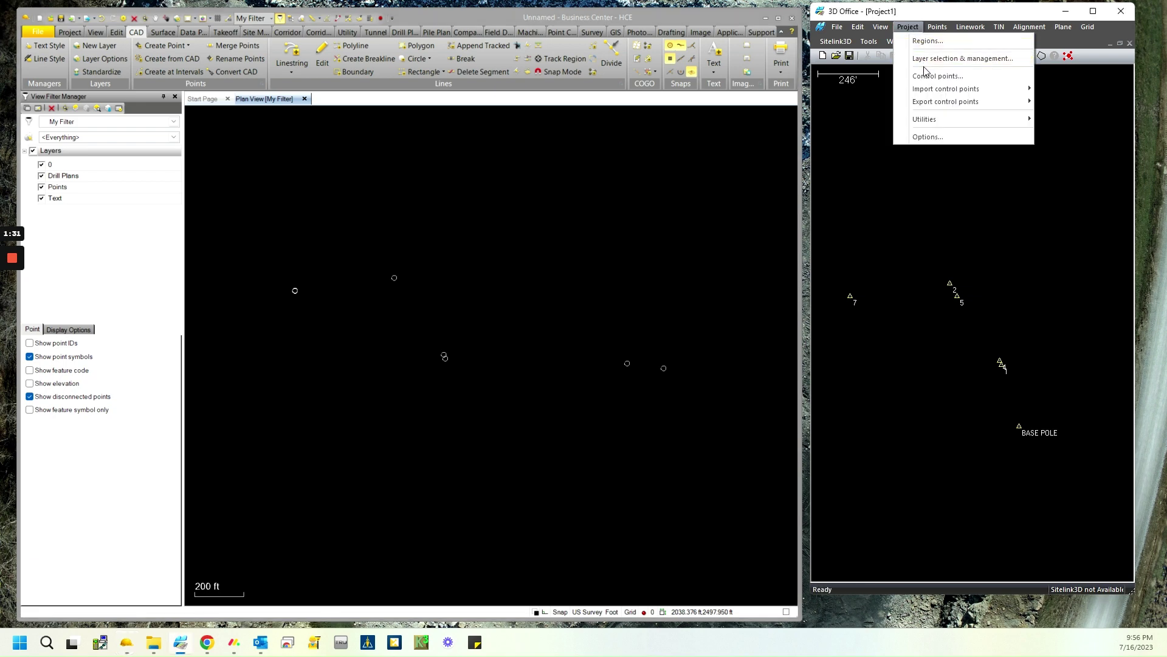
click(951, 75)
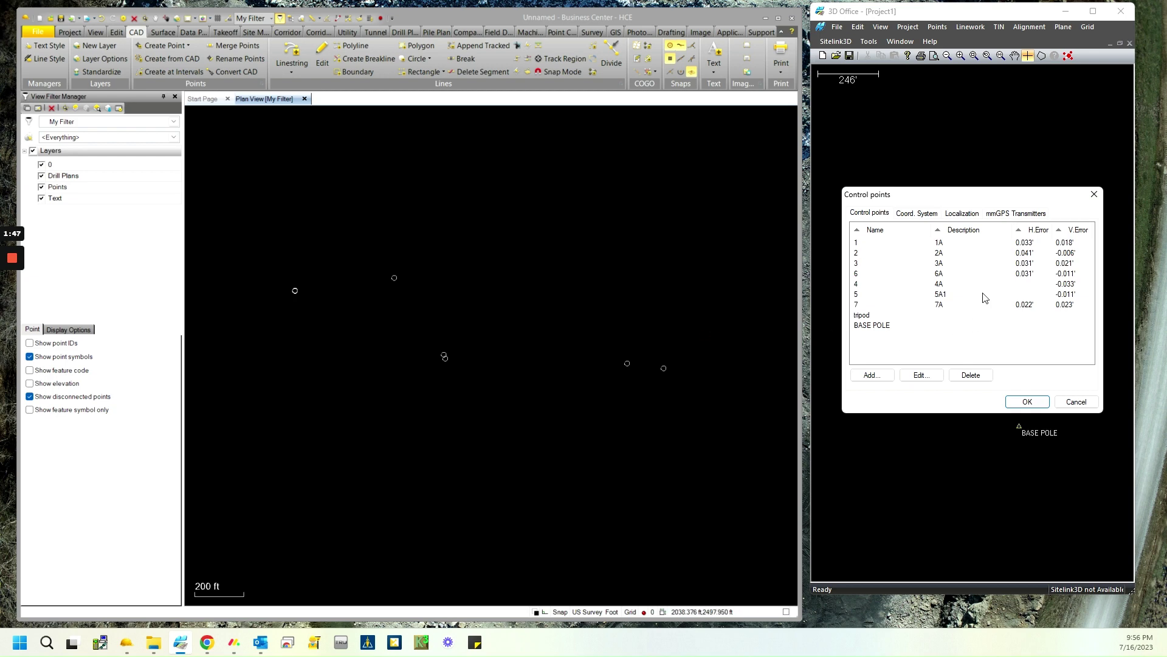
click(154, 46)
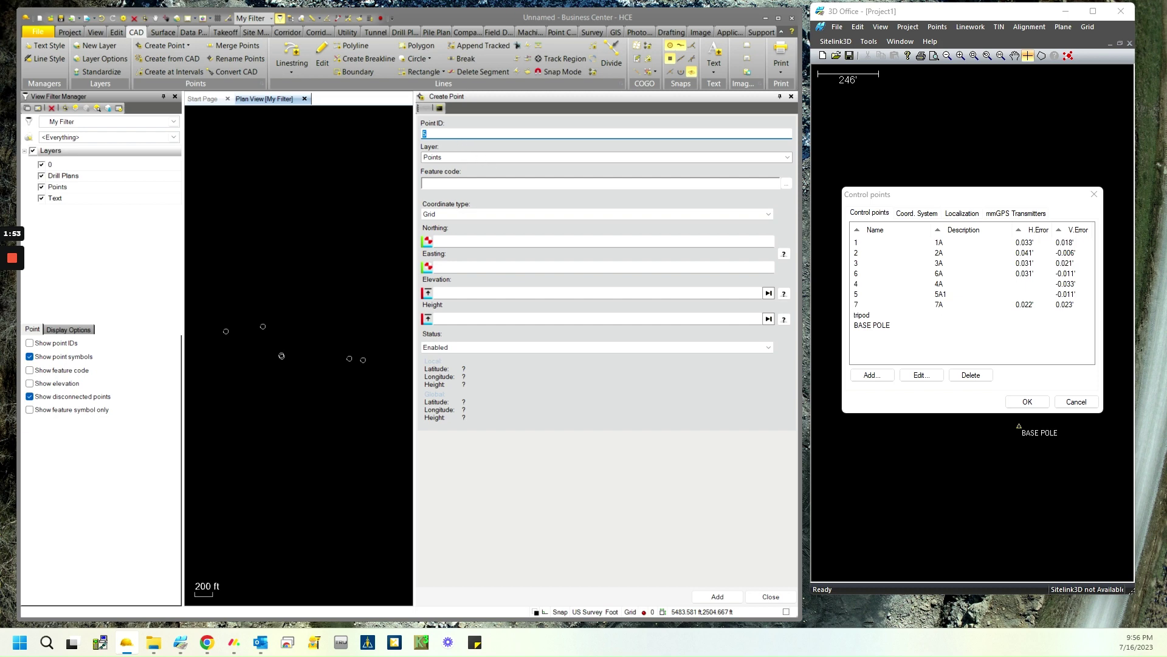
Copy control point 5's northing 1049037.512 and easting 2806070.880 into Create Point.
double_click(906, 295)
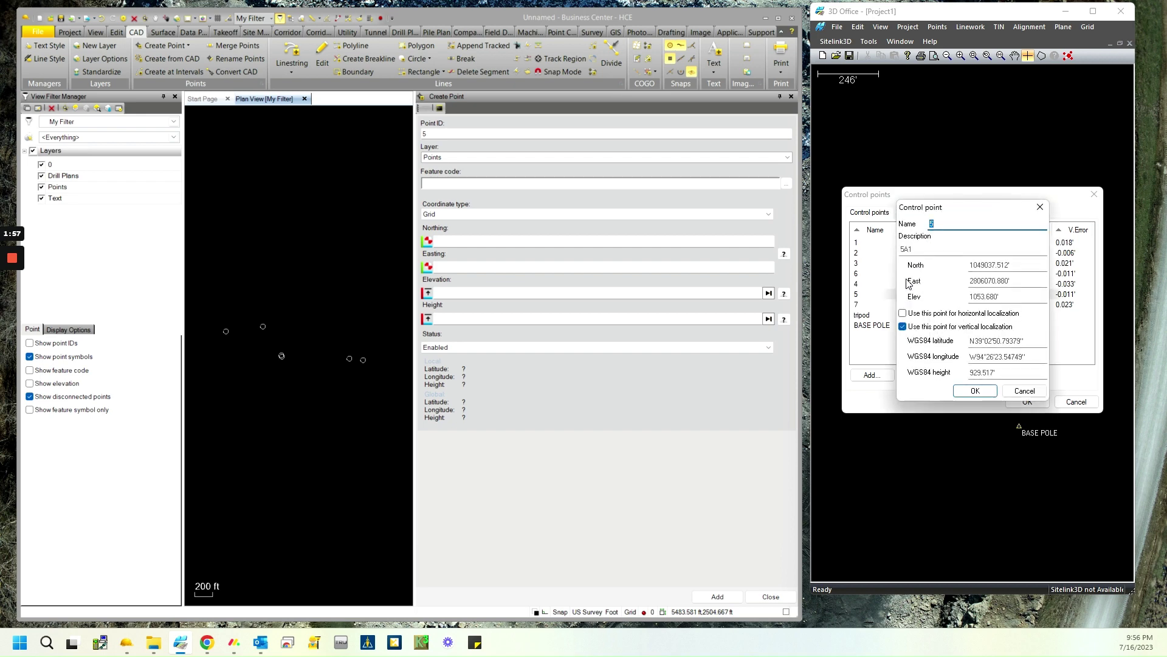
click(987, 268)
key(ctrl+c)
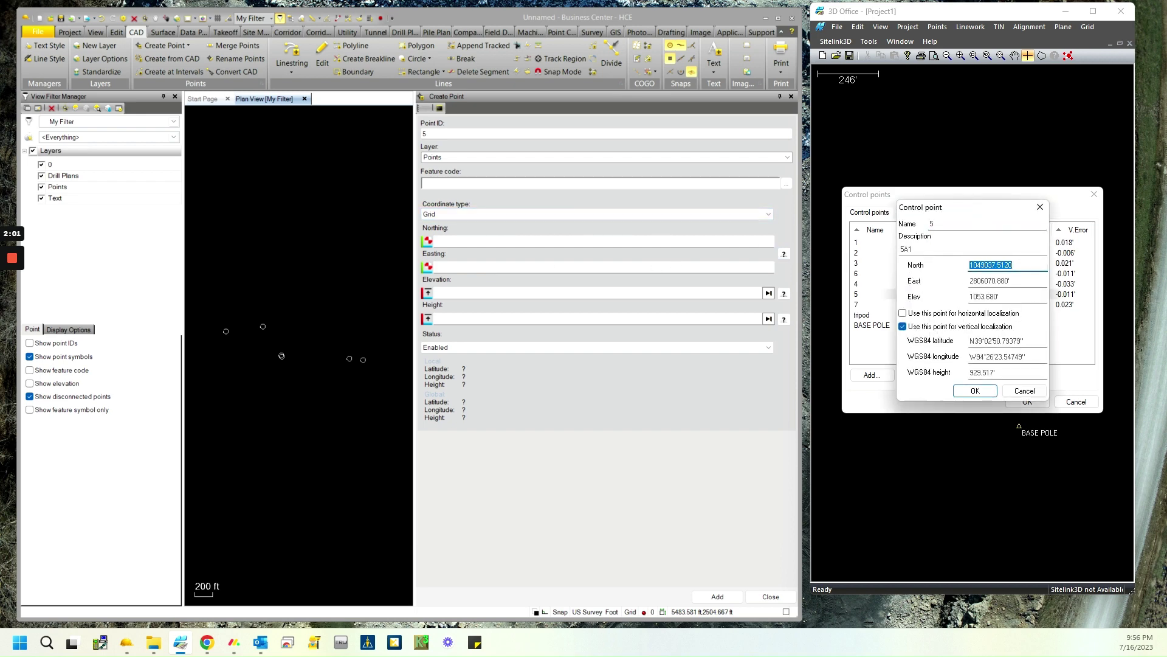
click(540, 242)
key(ctrl+v)
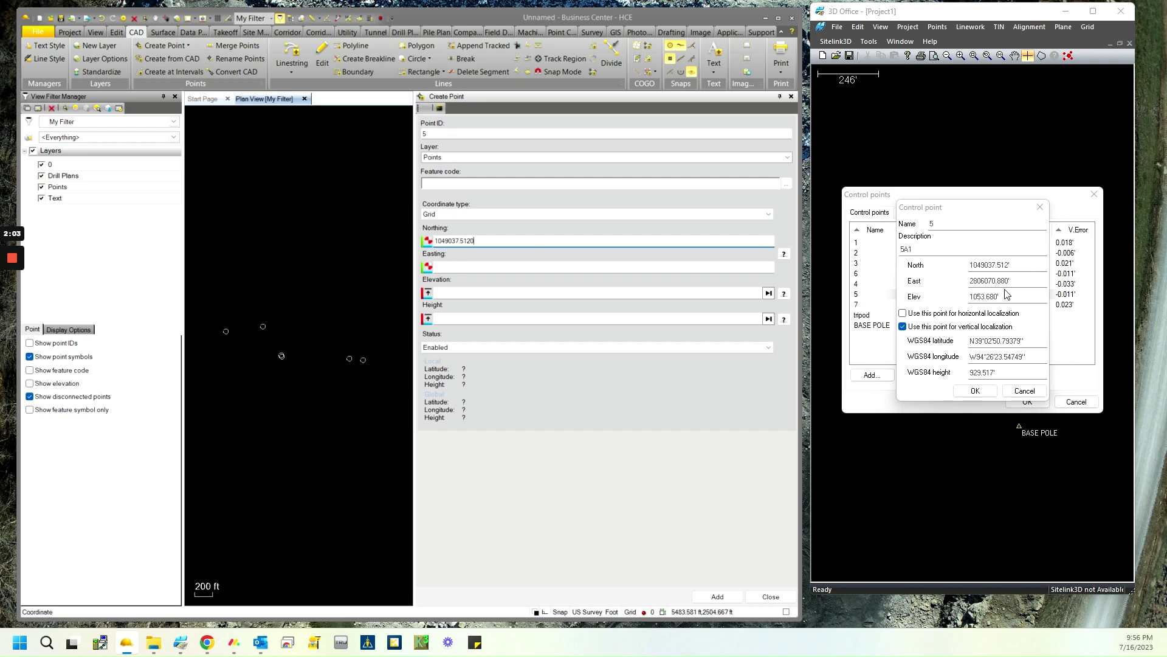
click(1008, 282)
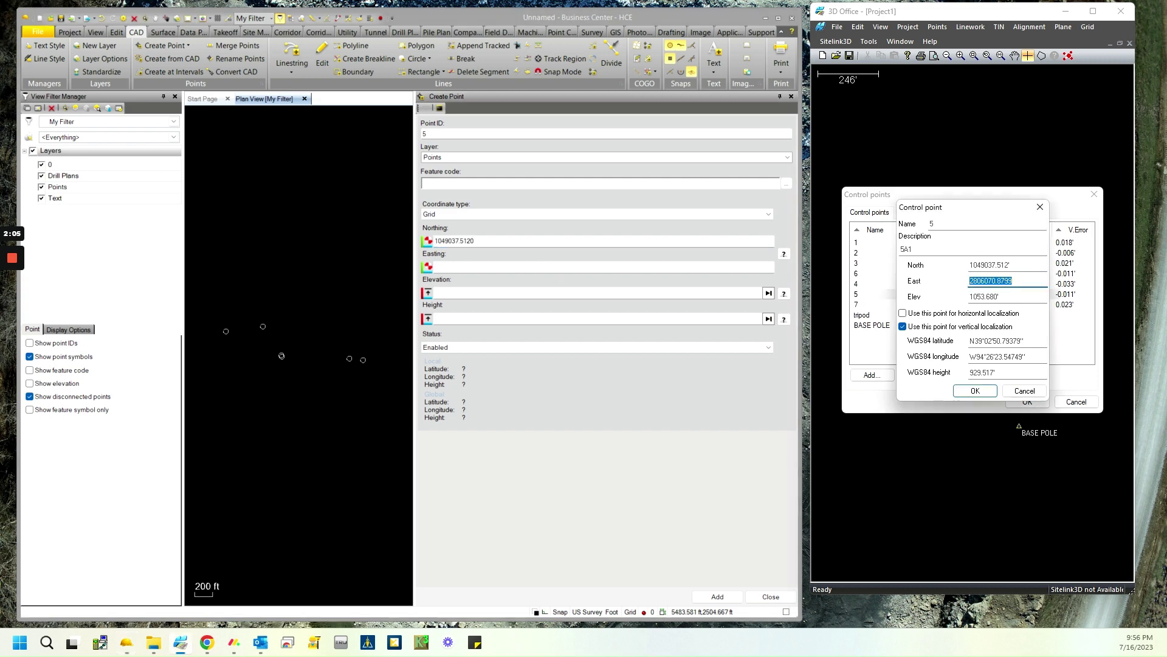
key(ctrl+c)
click(540, 266)
key(ctrl+v)
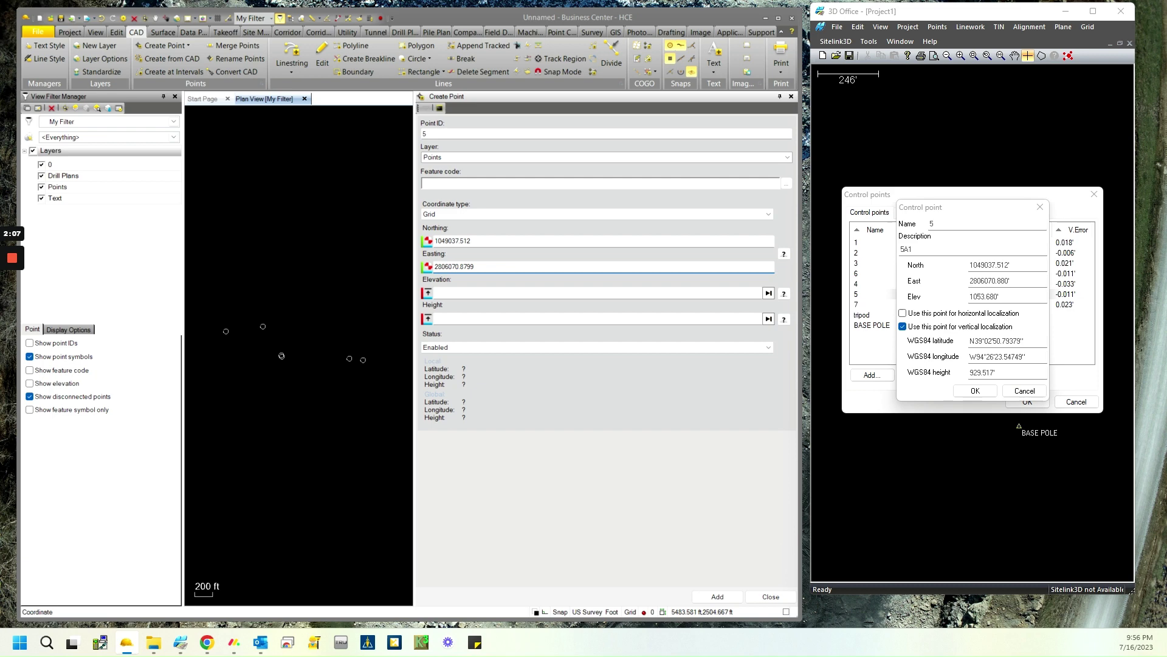
Copy in elevation 1053.680 and add point 5.
click(1008, 297)
key(ctrl+c)
click(540, 292)
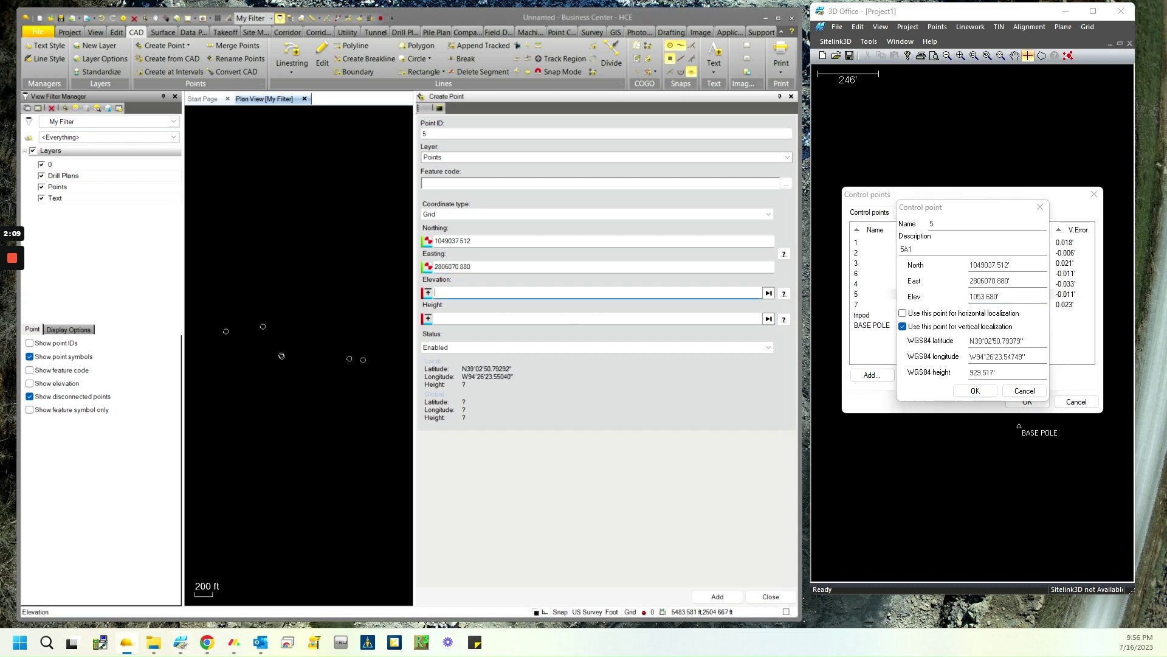
key(ctrl+v)
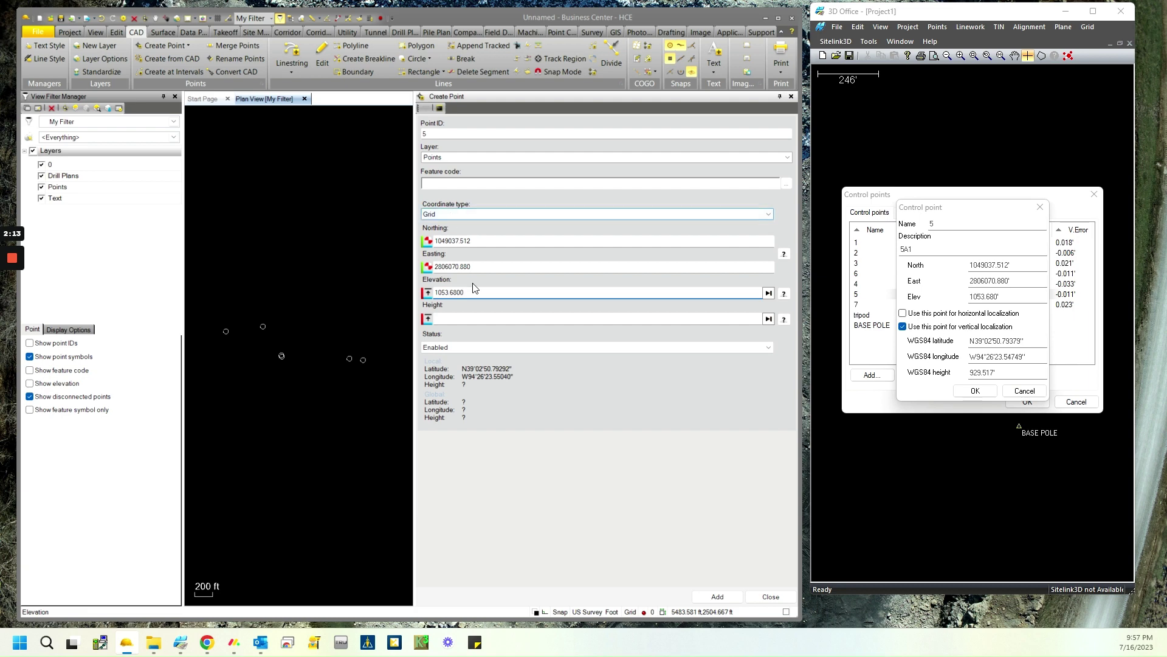
click(719, 599)
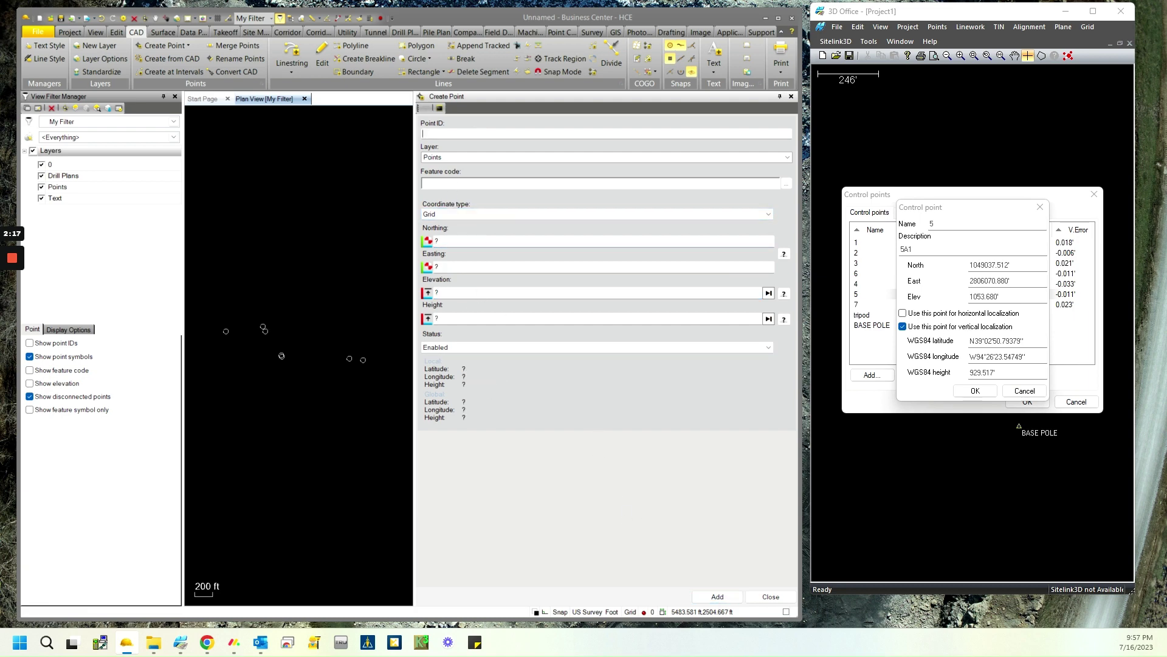
Name the point GPS 5, switch to Global coordinates, and paste latitude 39.025079379.
text(GPS 5)
click(436, 214)
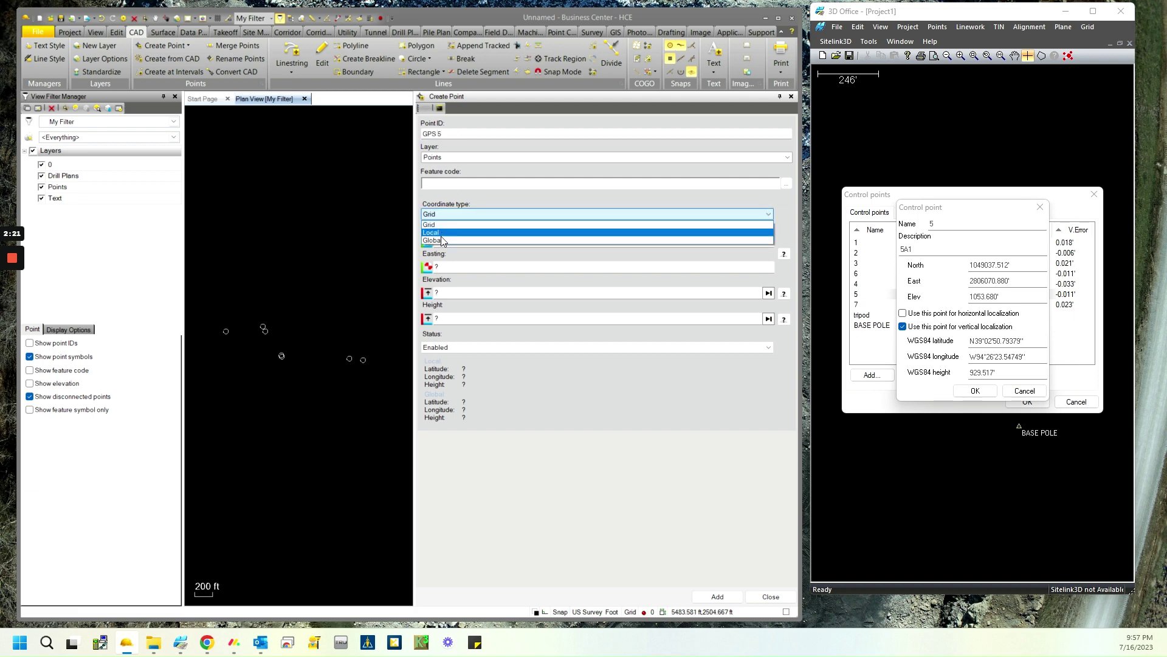
click(440, 241)
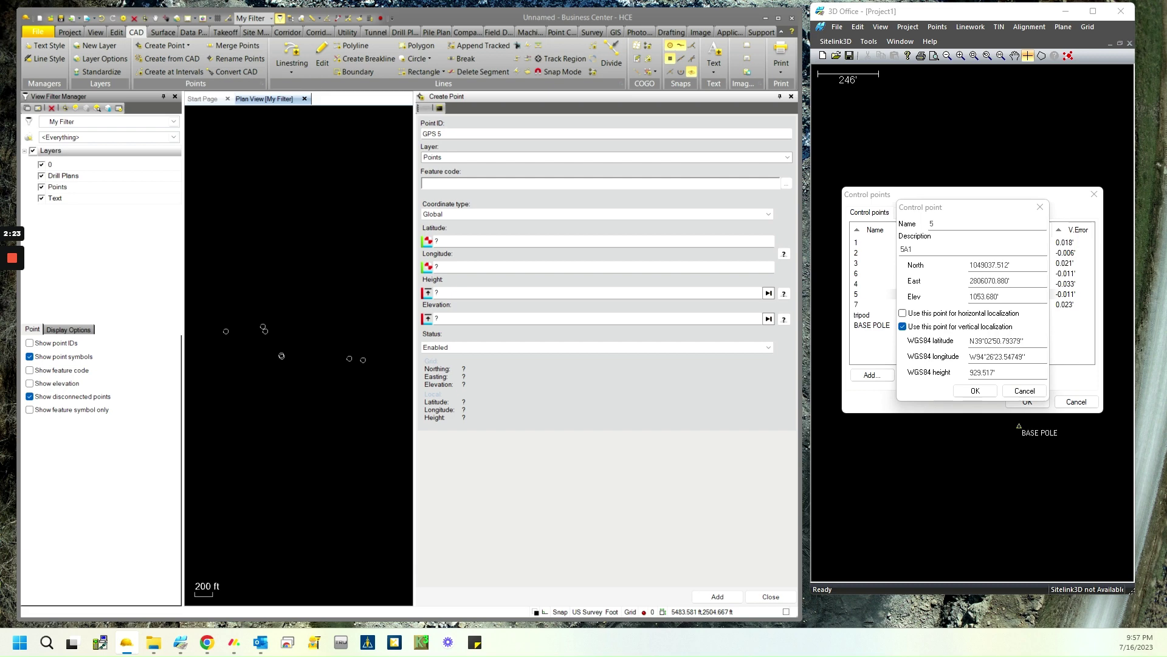
click(991, 341)
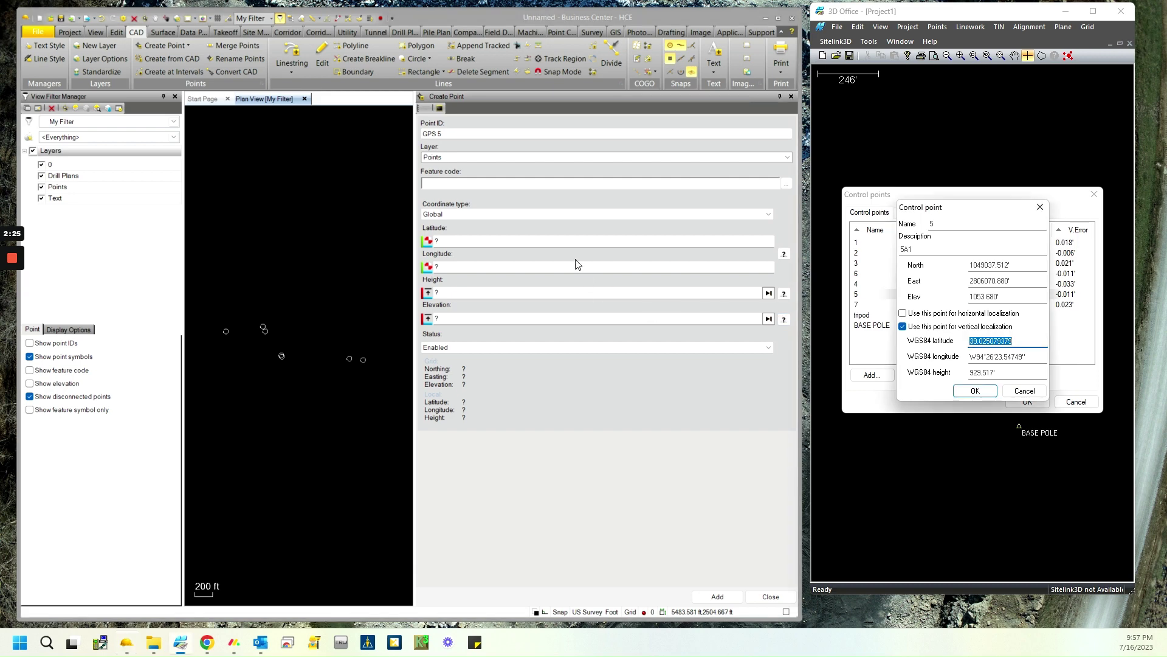
click(567, 240)
key(ctrl+v)
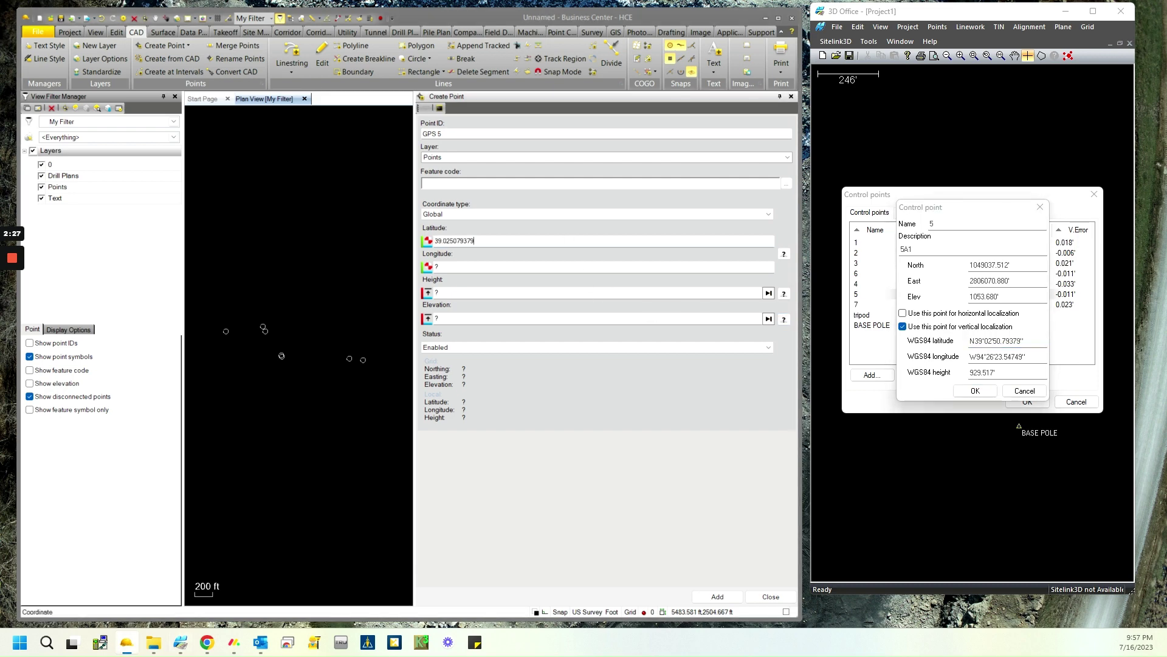
Copy control point 5's WGS84 longitude into the longitude field.
click(976, 357)
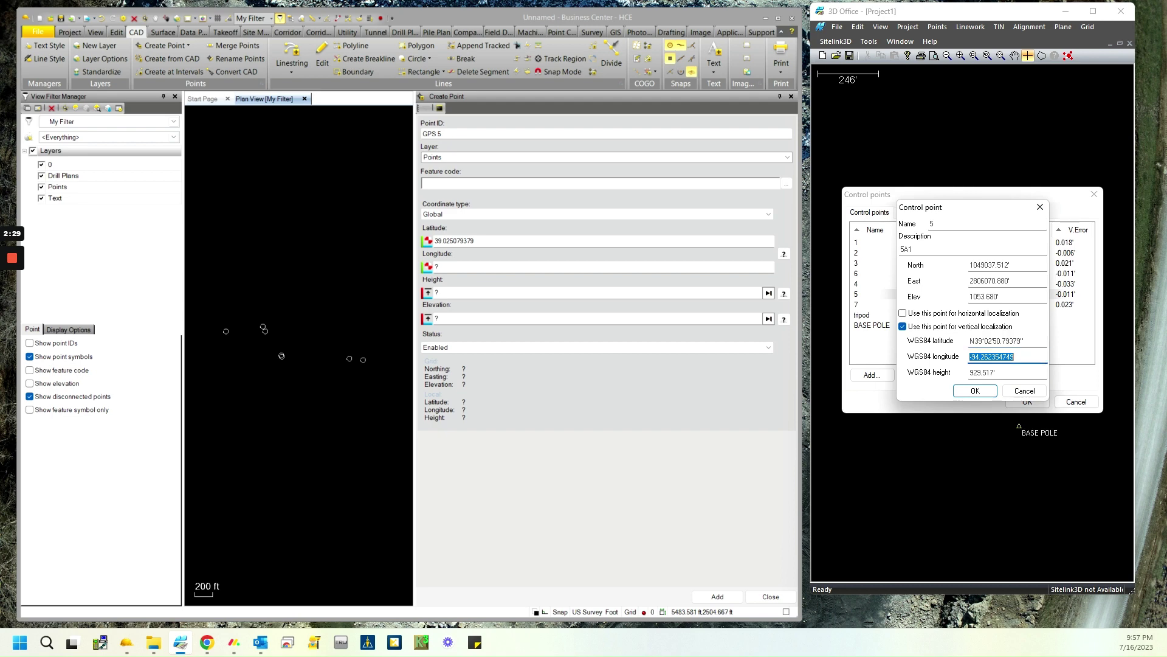
click(562, 268)
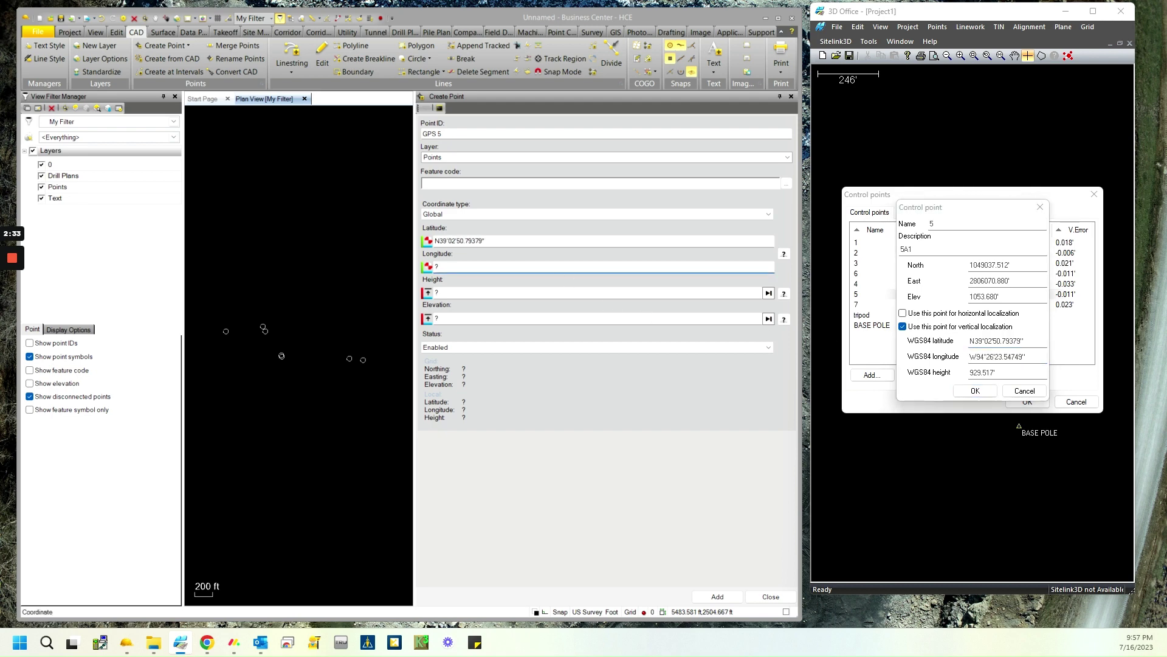
click(1007, 357)
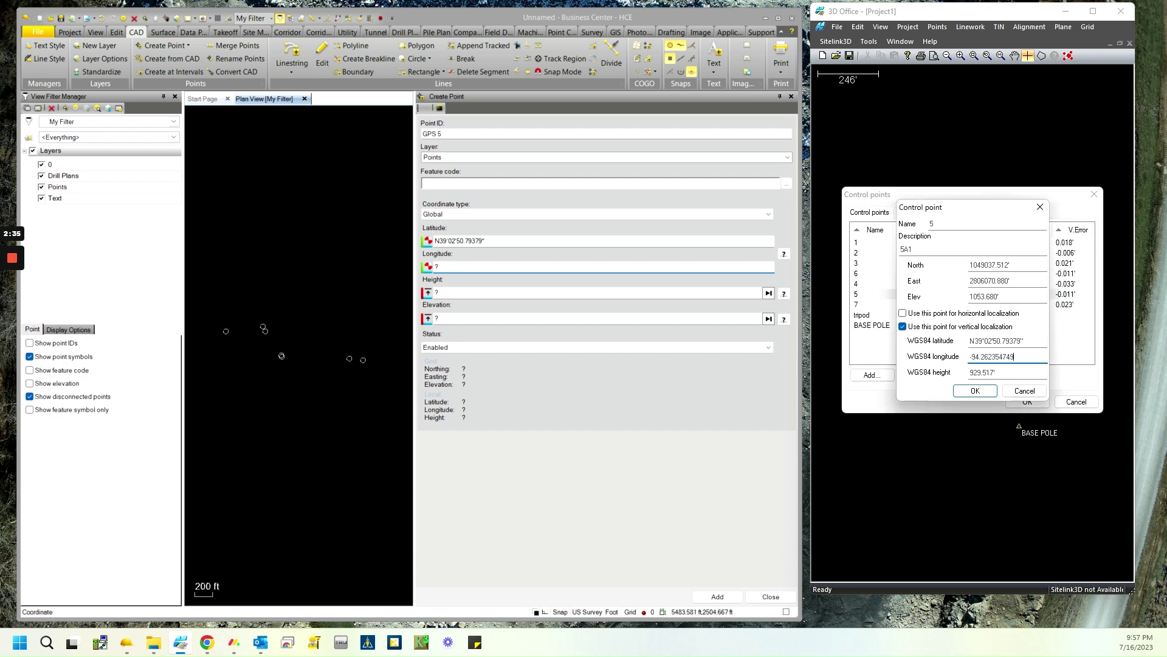
key(ctrl+a)
click(507, 280)
key(ctrl+v)
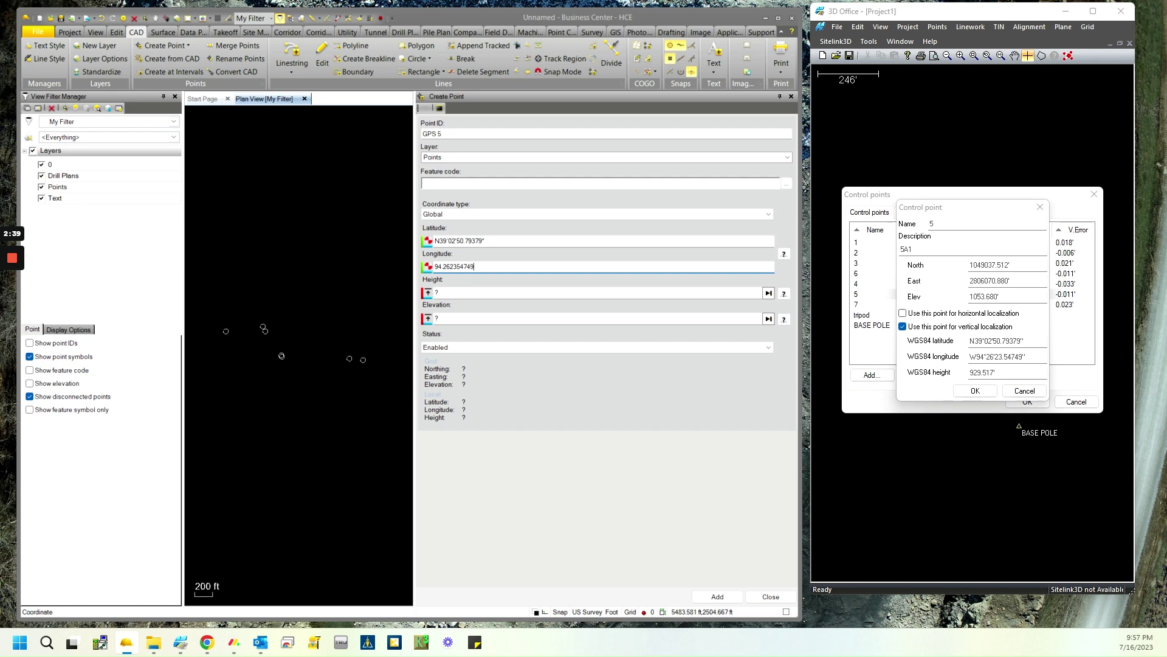
Correct the longitude entry to W94°26'23.54749".
click(987, 373)
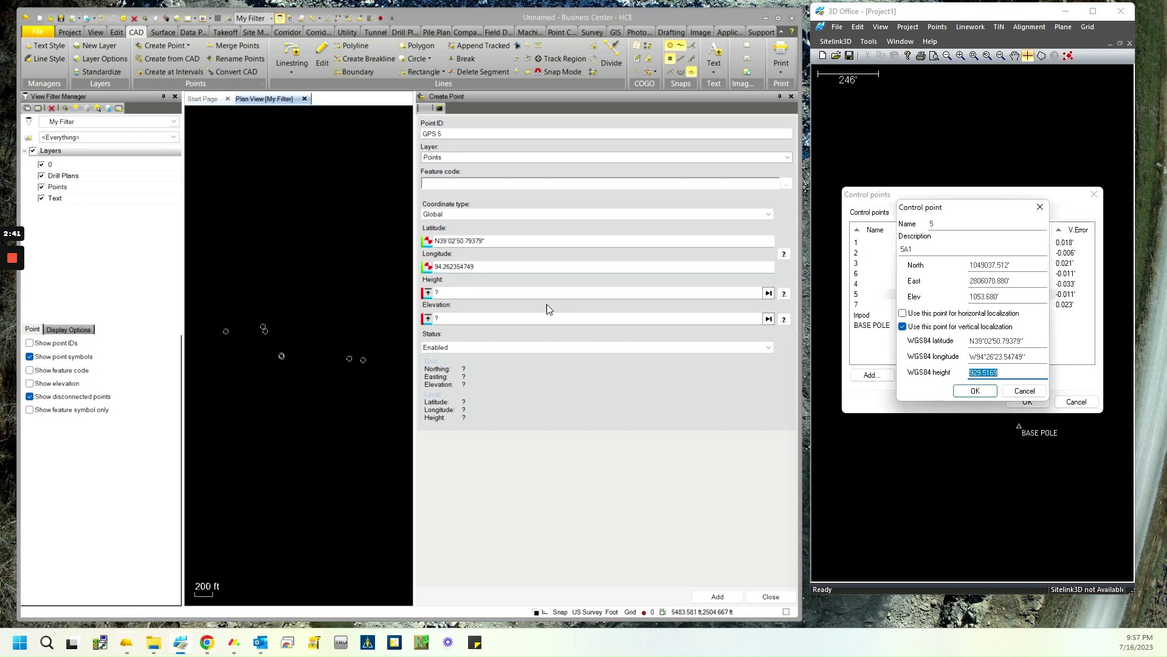
click(462, 280)
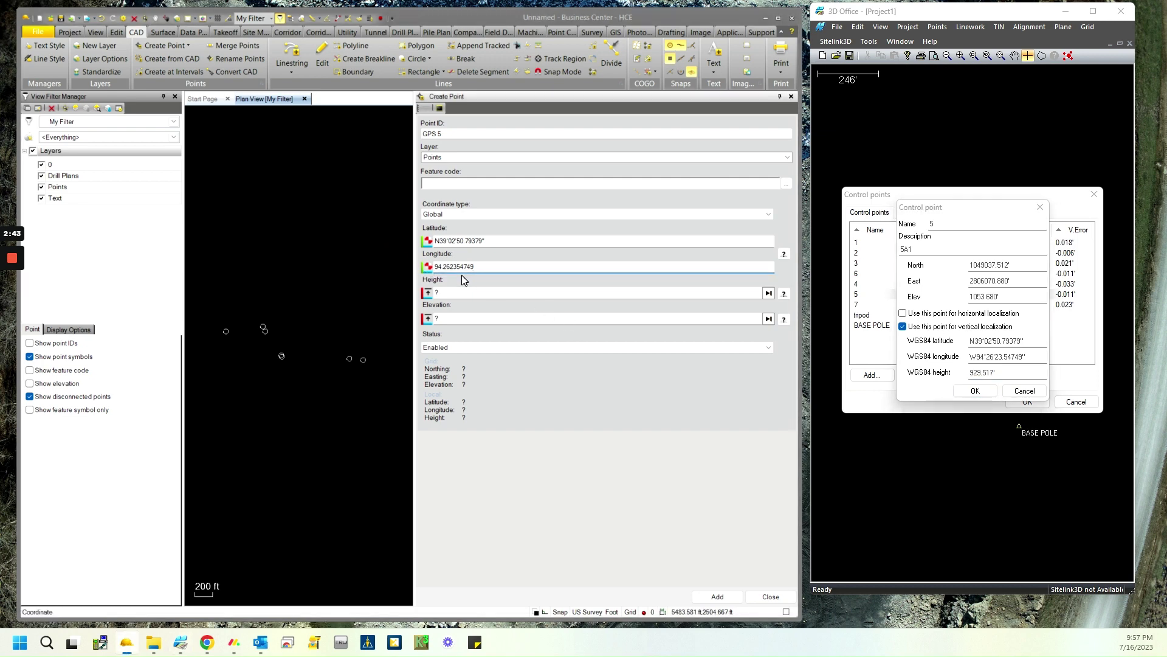
key(Home)
text(-)
key(End)
drag(478, 266, 441, 266)
key(BackSpace)
key(BackSpace)
key(BackSpace)
click(1003, 356)
key(ctrl+v)
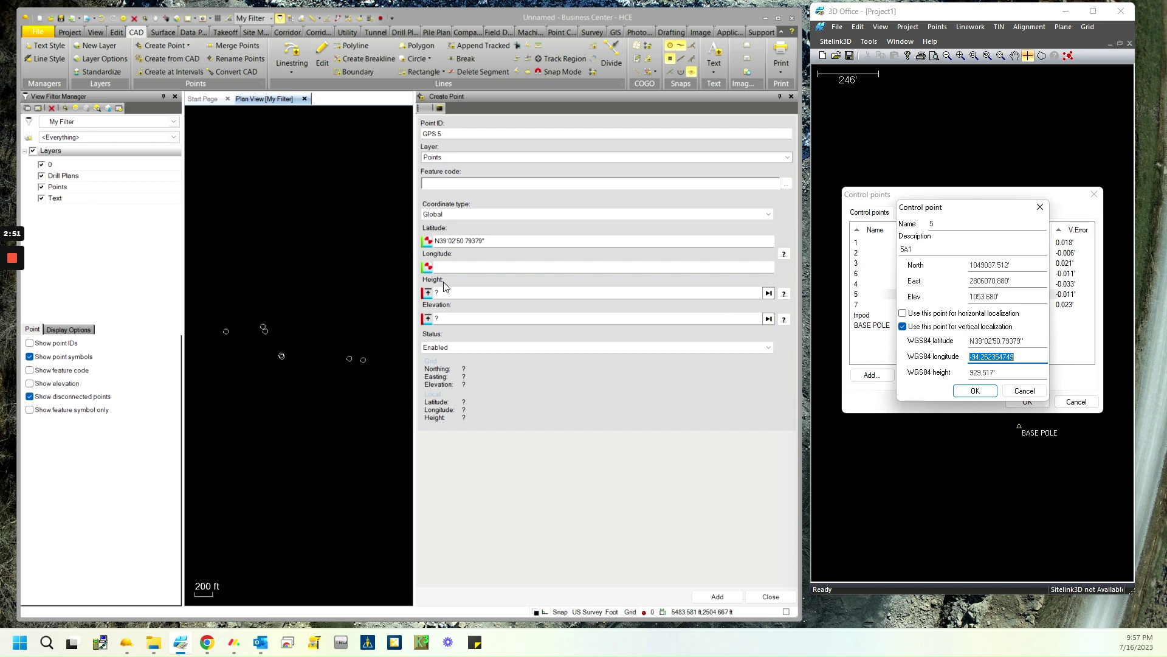
click(462, 267)
key(ctrl+v)
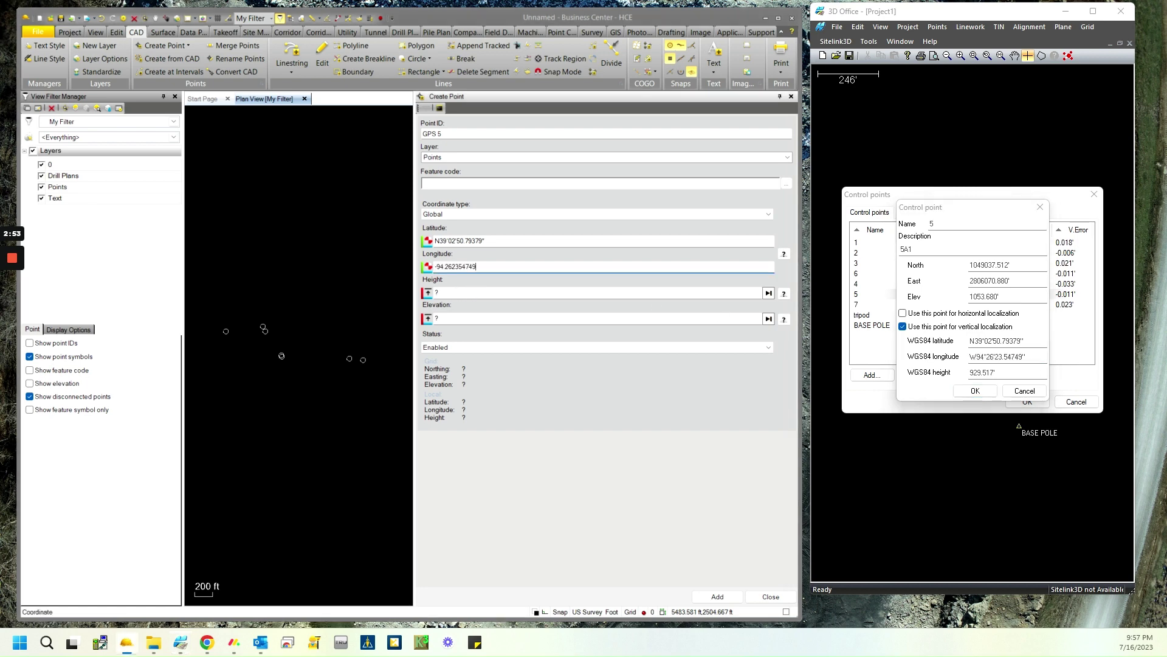
key(Tab)
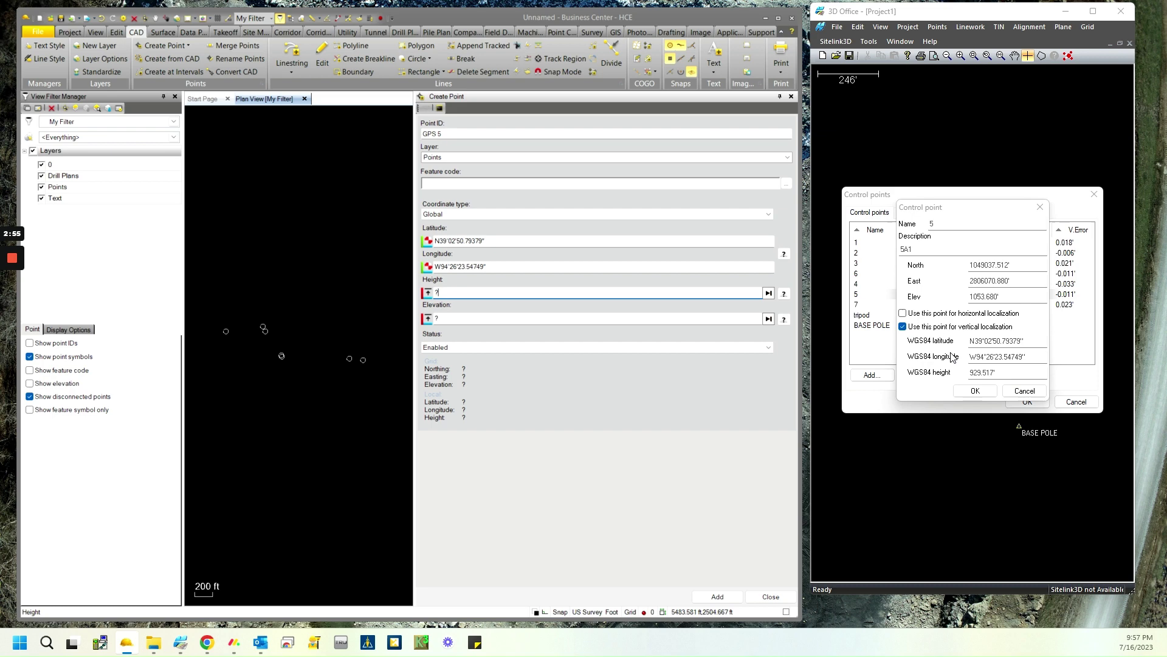
Enter WGS84 height 929.5169 and add point GPS 5.
click(982, 372)
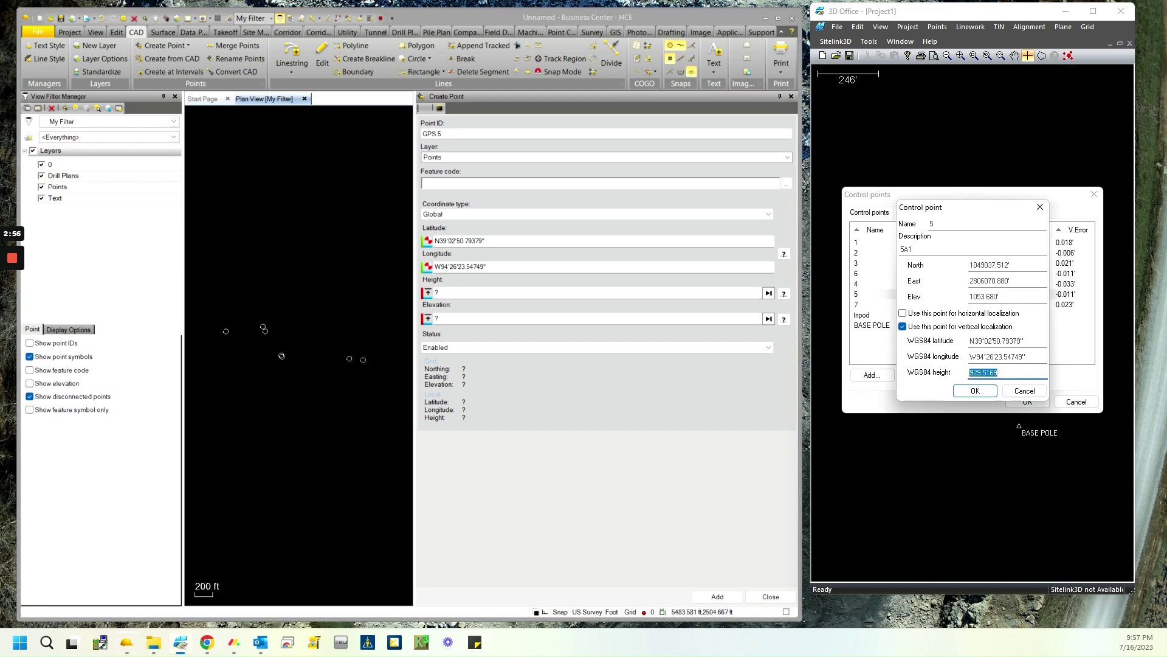
click(462, 293)
text(929.5169)
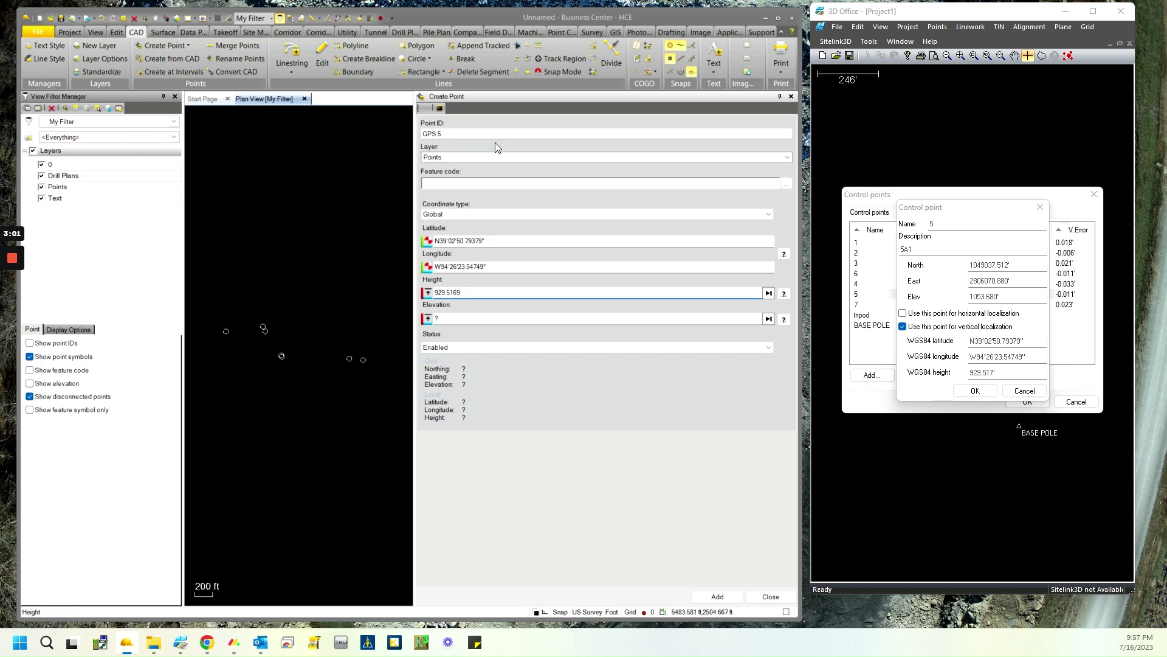
click(717, 599)
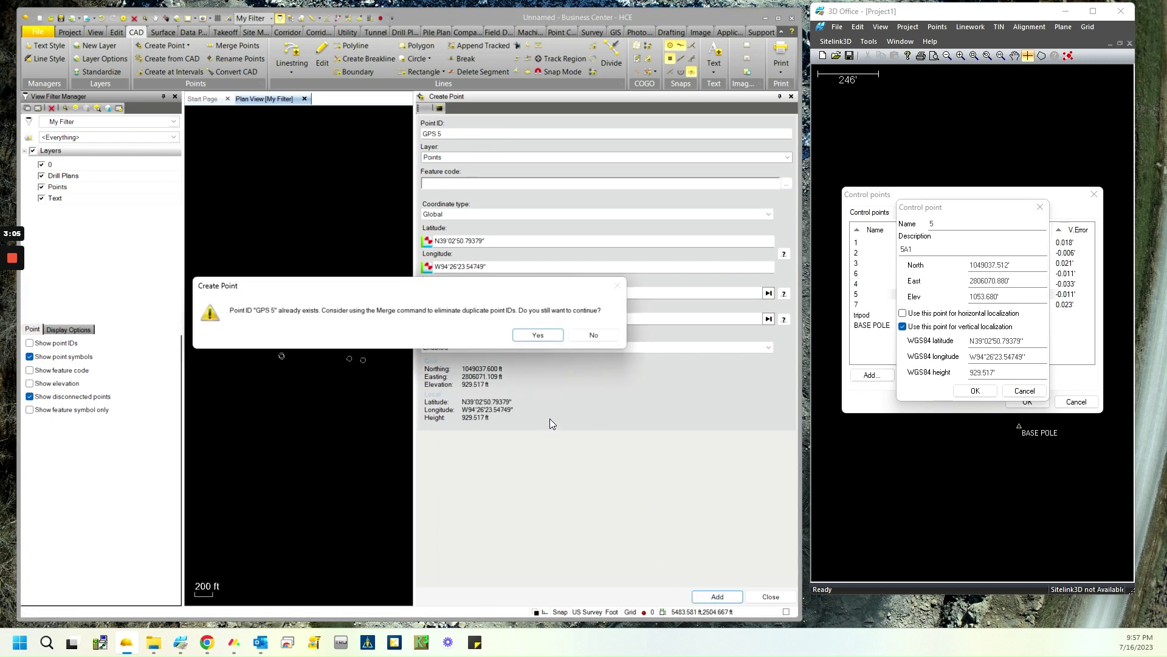
Accept the duplicate-ID warning, cancel 3D Office's point details, and close Create Point.
click(535, 334)
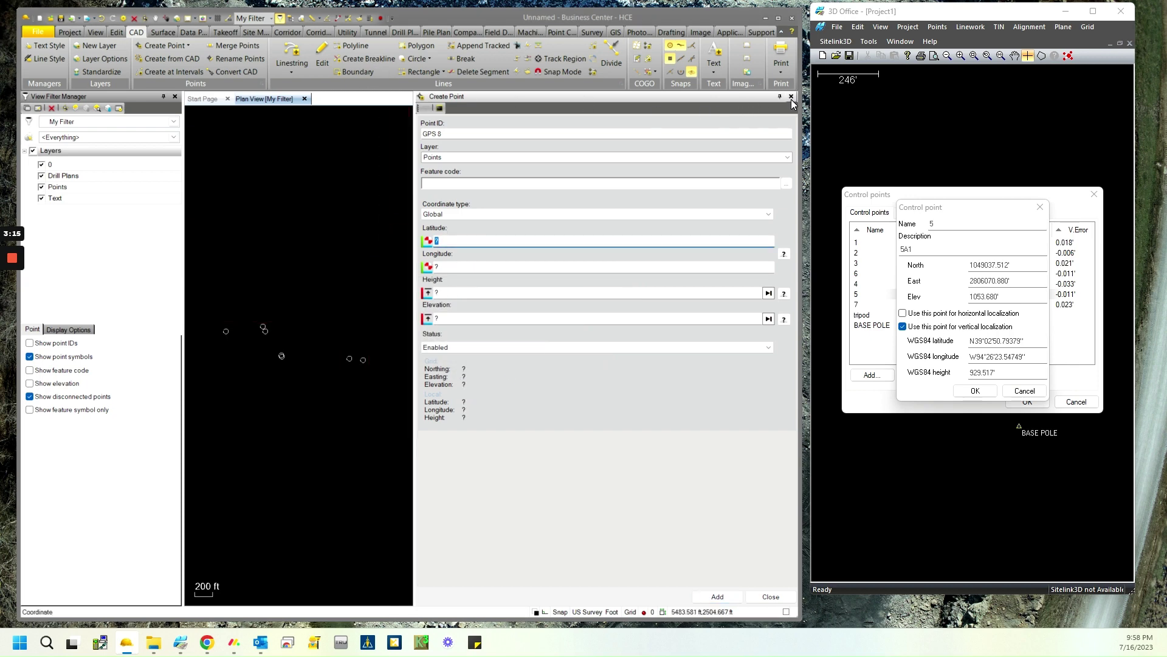
click(1024, 391)
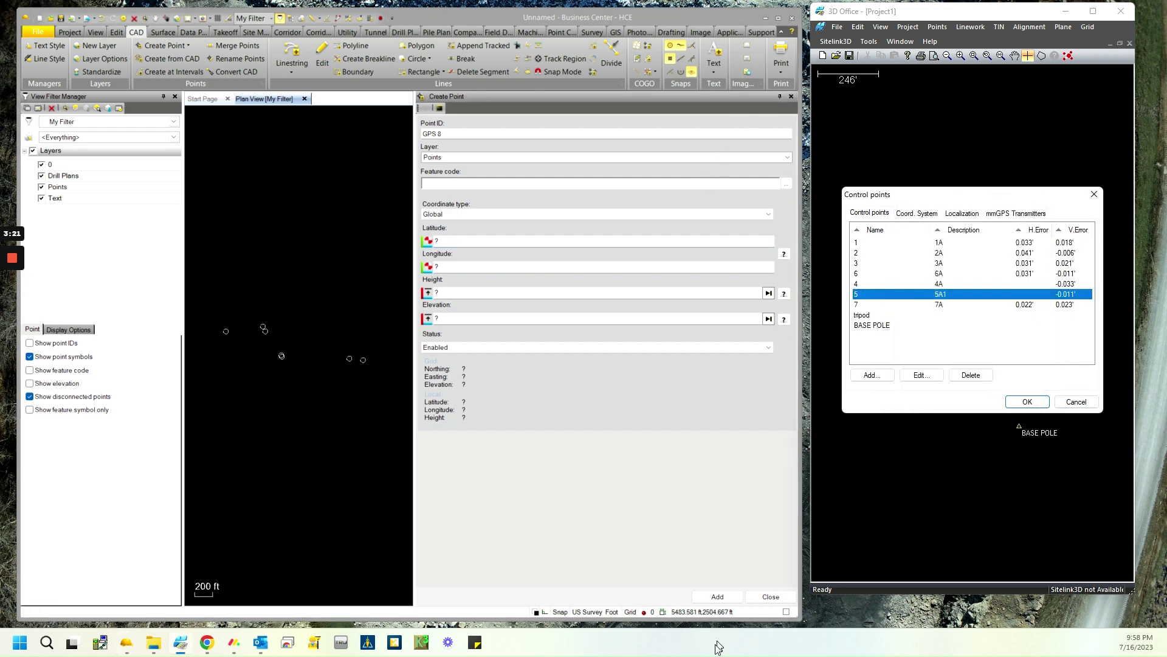
click(770, 597)
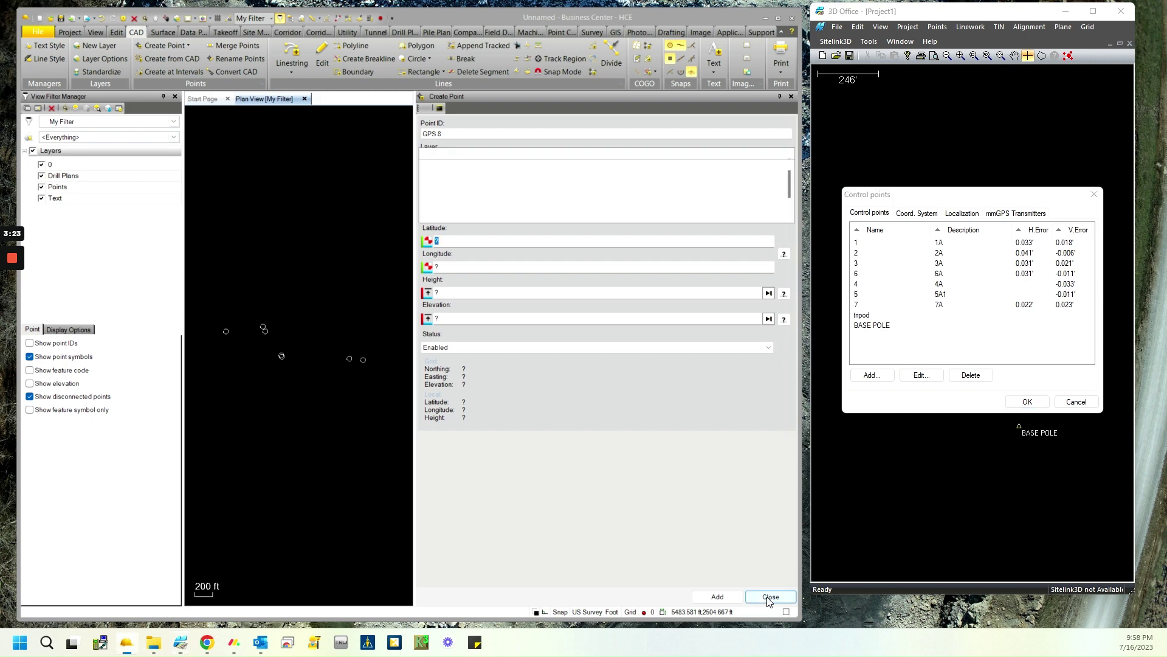
Open Site Calibration from the Field Data ribbon tab.
scroll(438, 341, down, 2)
scroll(438, 341, up, 3)
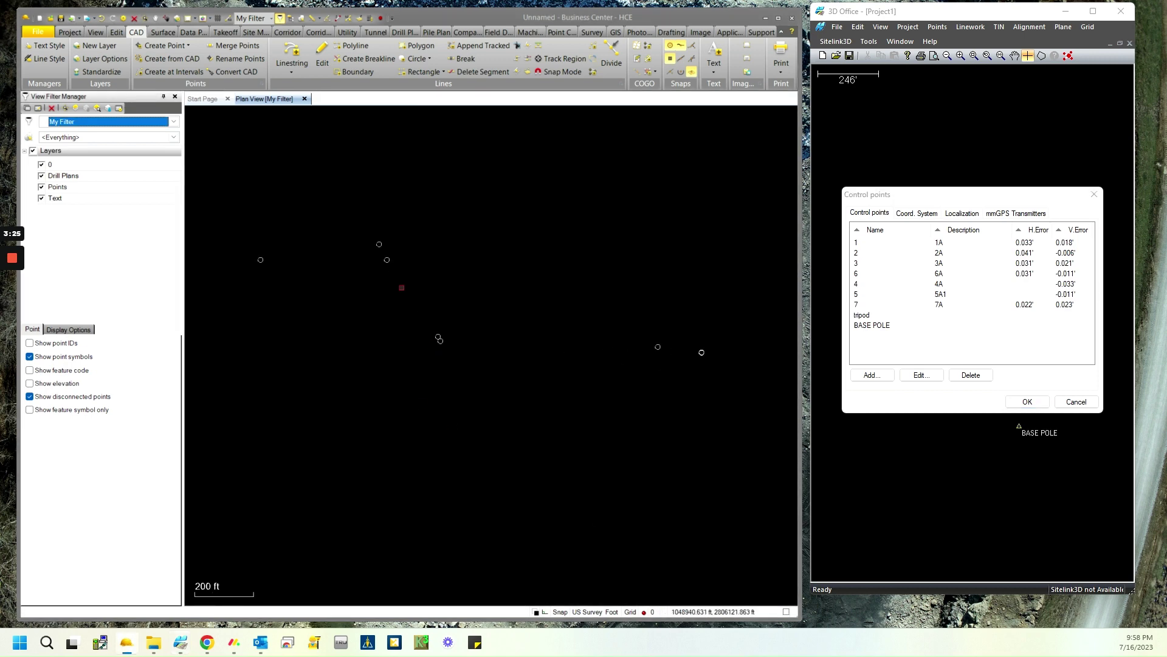
mouse_move(386, 261)
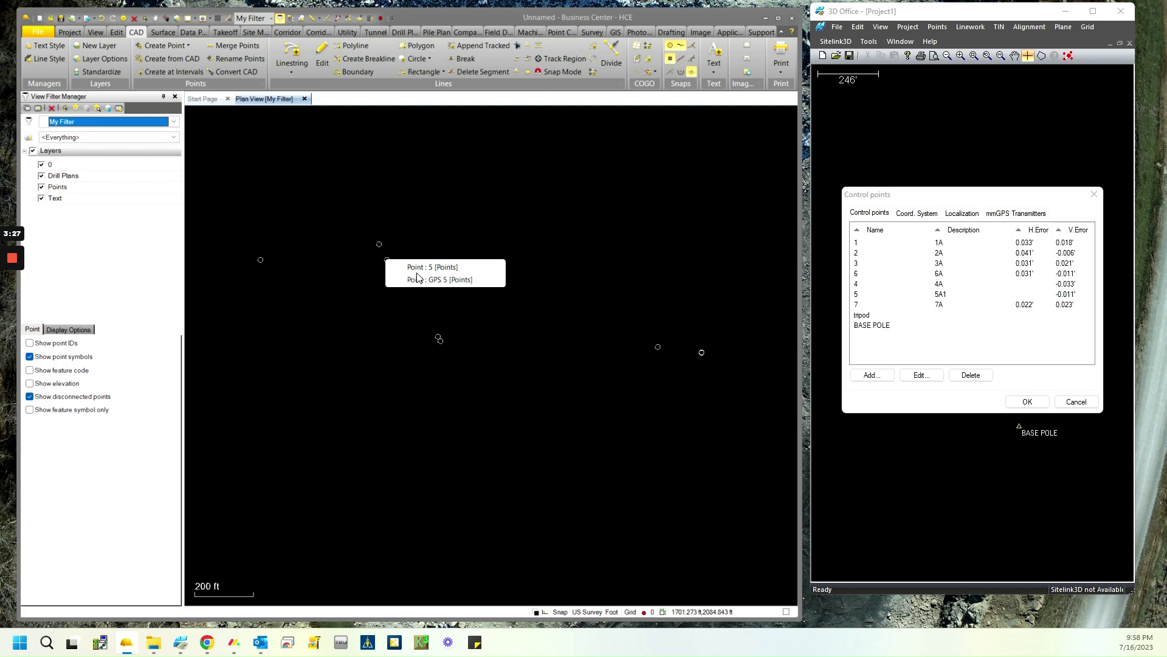
mouse_move(259, 264)
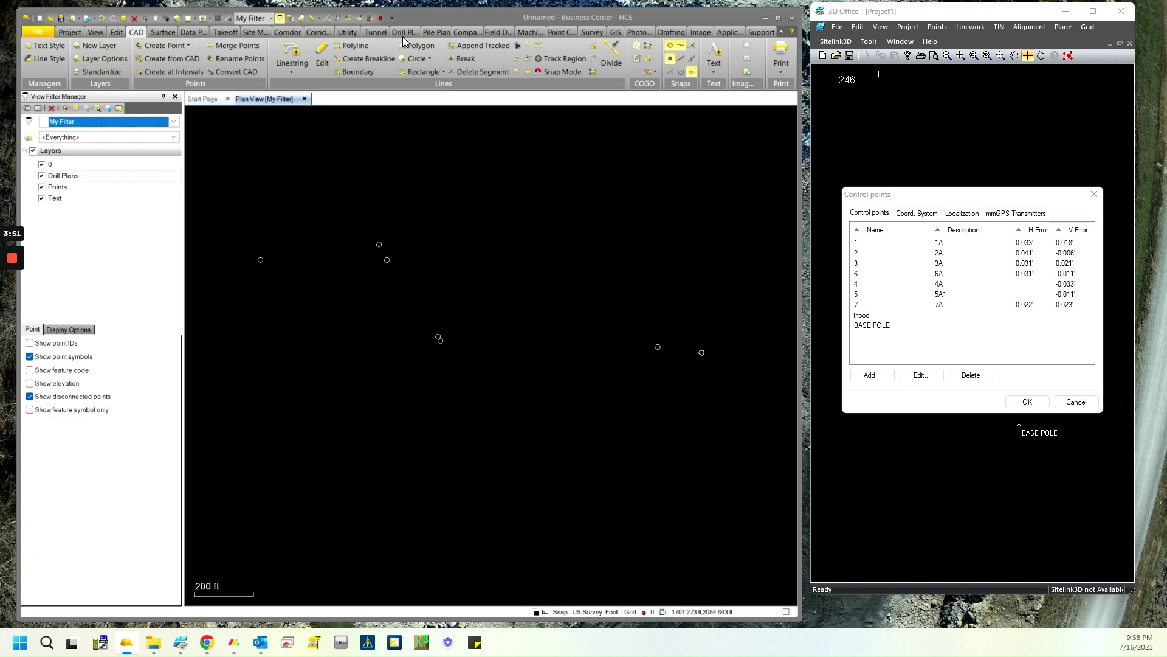
click(486, 31)
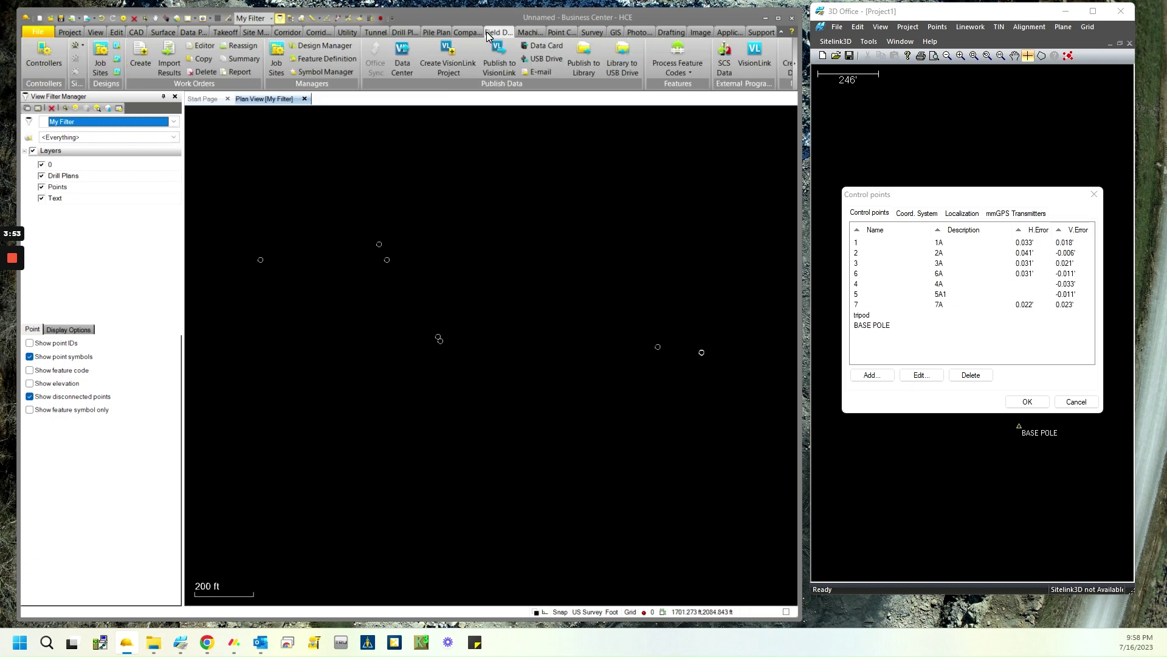
click(76, 48)
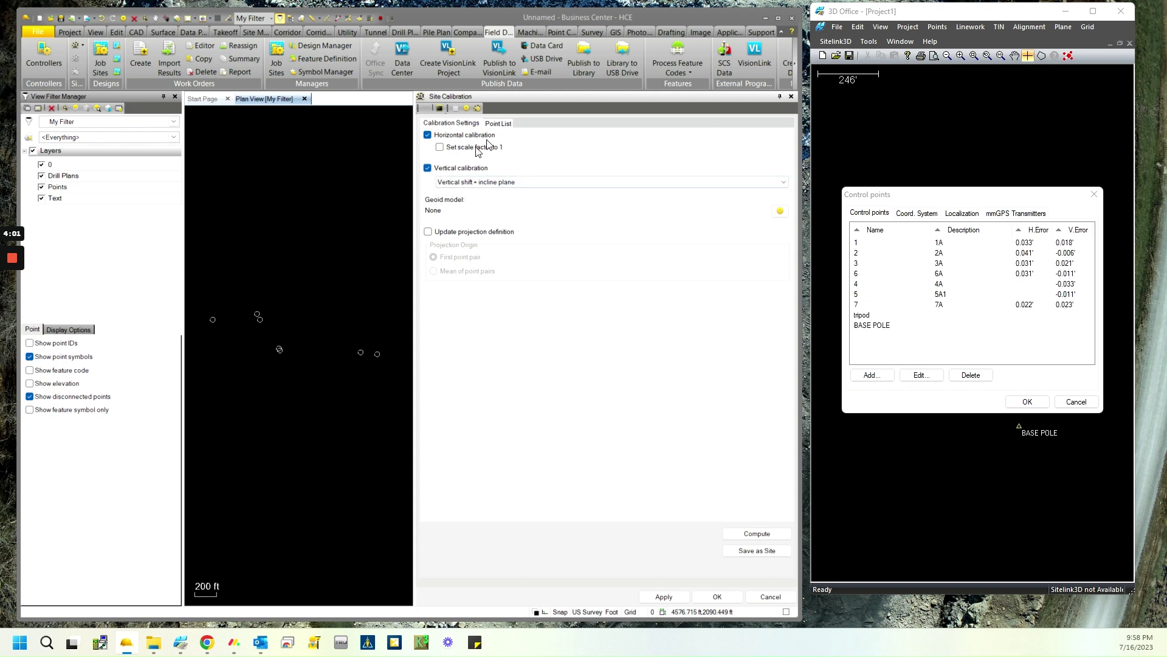
In the Point List, pair GPS 7, GPS 2 and GPS 5 with grid points 7, 2 and 5.
click(502, 125)
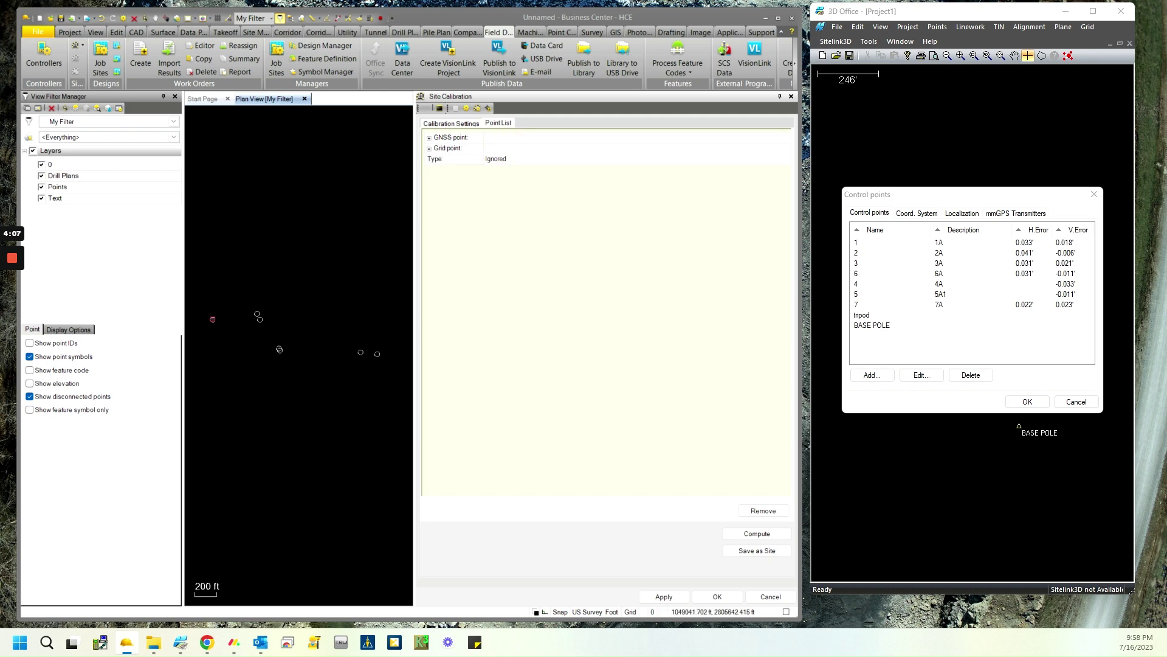
mouse_move(214, 324)
click(509, 138)
click(213, 319)
click(212, 319)
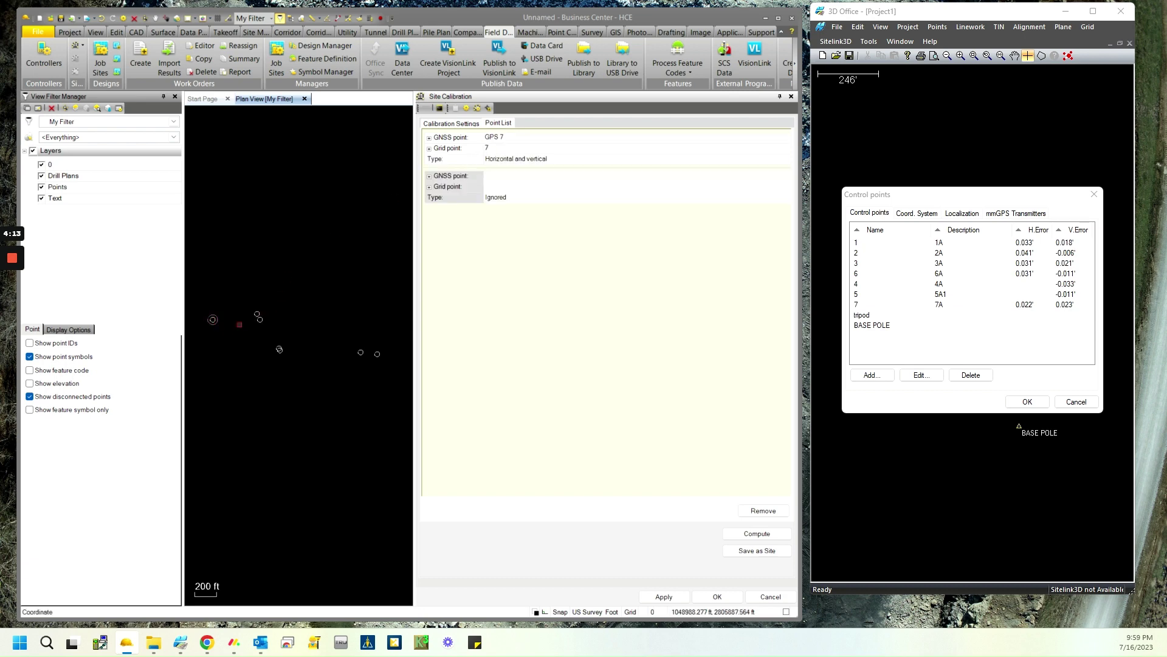
click(259, 319)
click(259, 318)
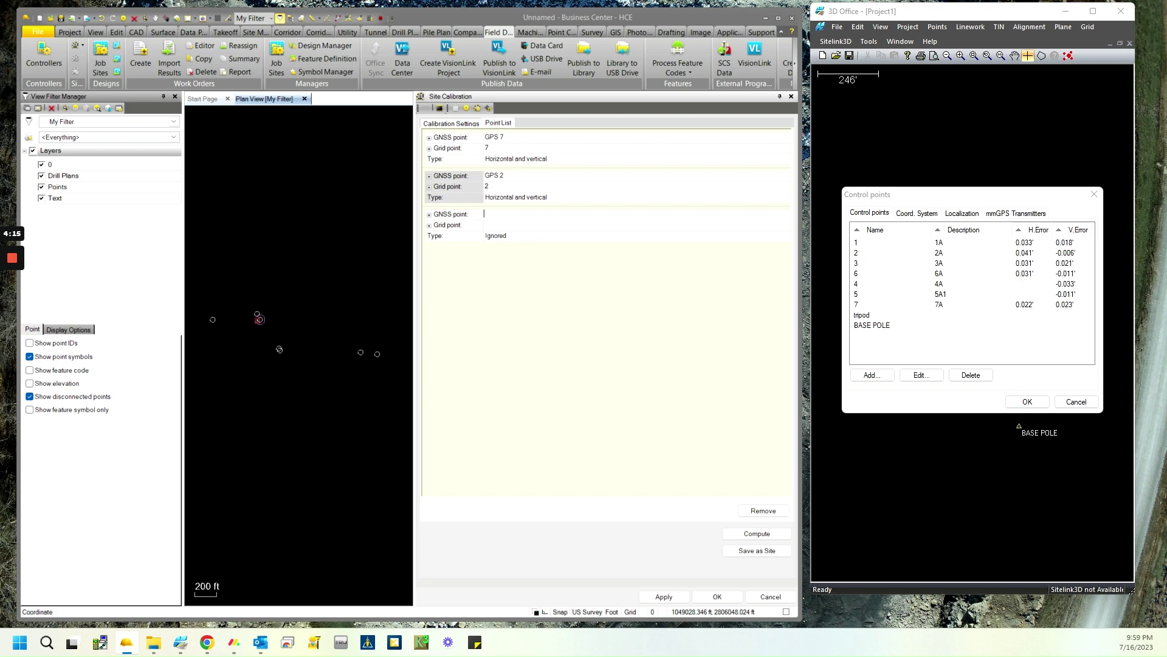
click(258, 317)
click(258, 317)
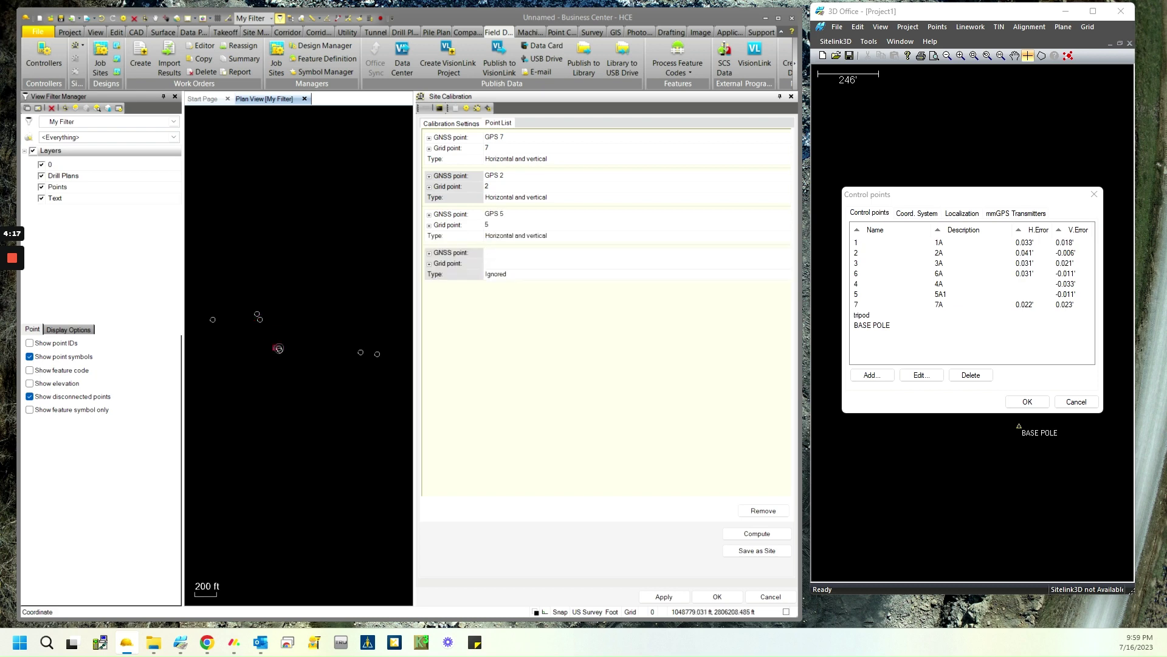
Pair GPS 4, GPS 1, GPS 6 and GPS 3 with grid points 4, 1, 6 and 3.
scroll(278, 349, up, 3)
click(269, 347)
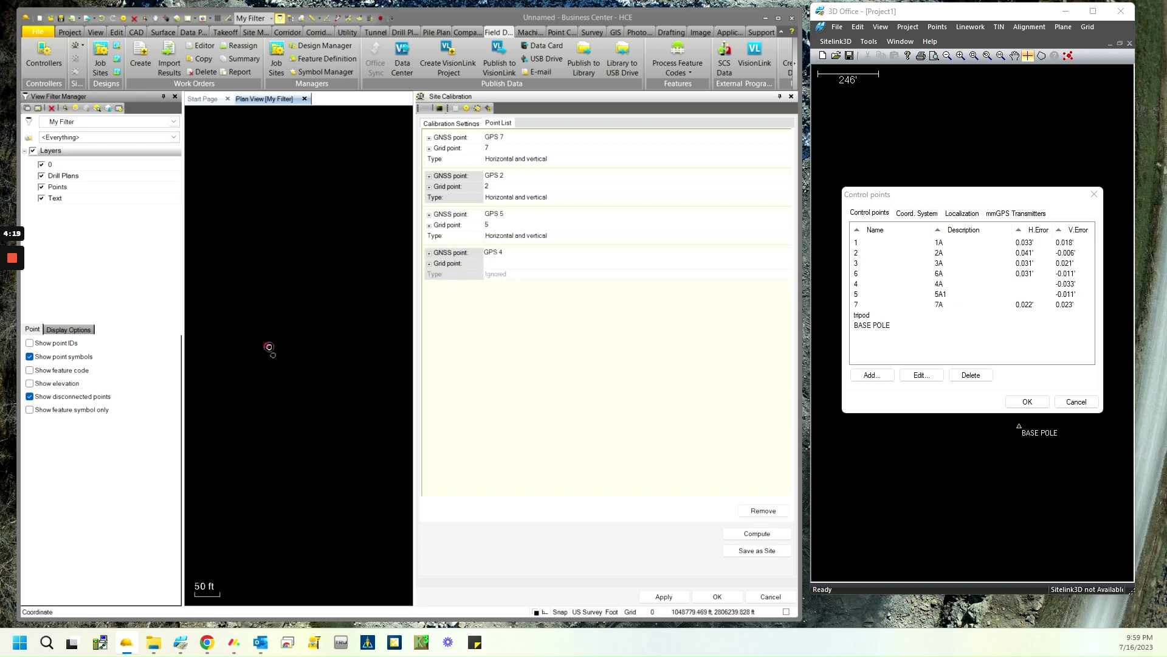
click(268, 348)
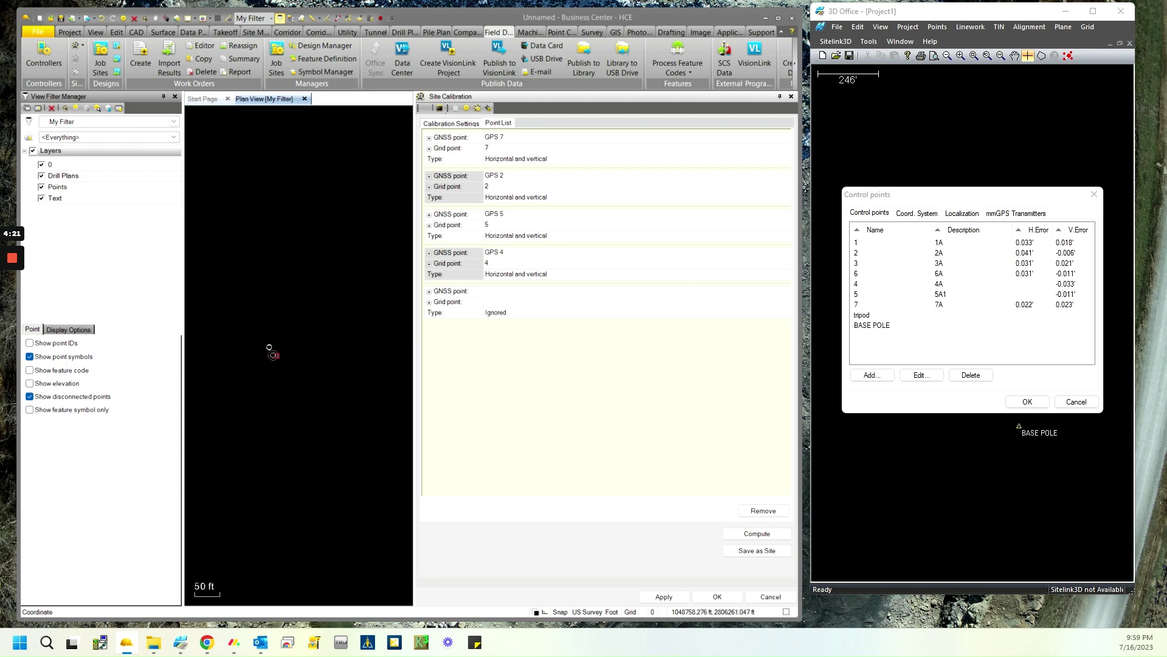
click(273, 355)
click(269, 348)
scroll(286, 354, down, 1)
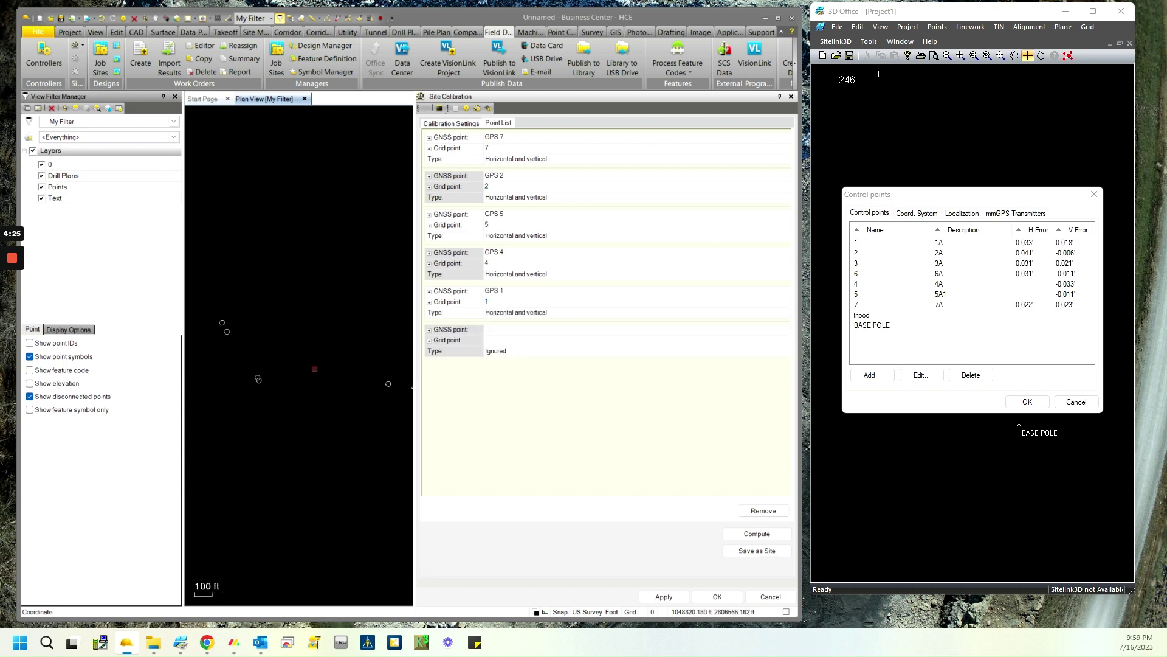
middle_drag(315, 368, 252, 338)
click(326, 353)
click(327, 353)
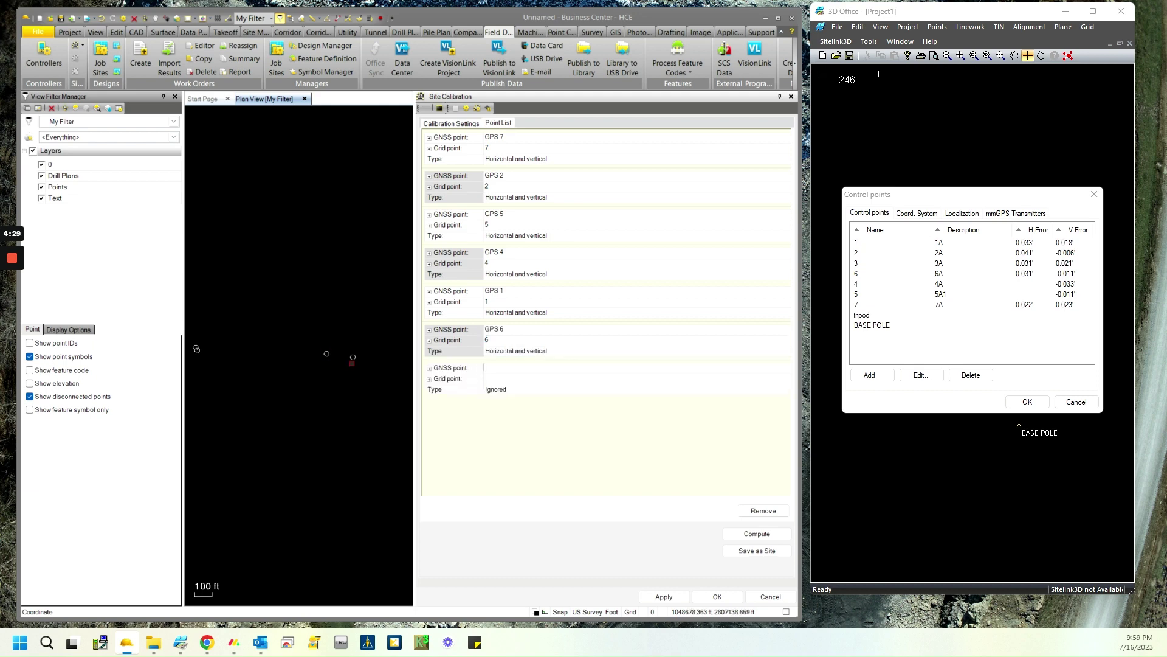
click(353, 357)
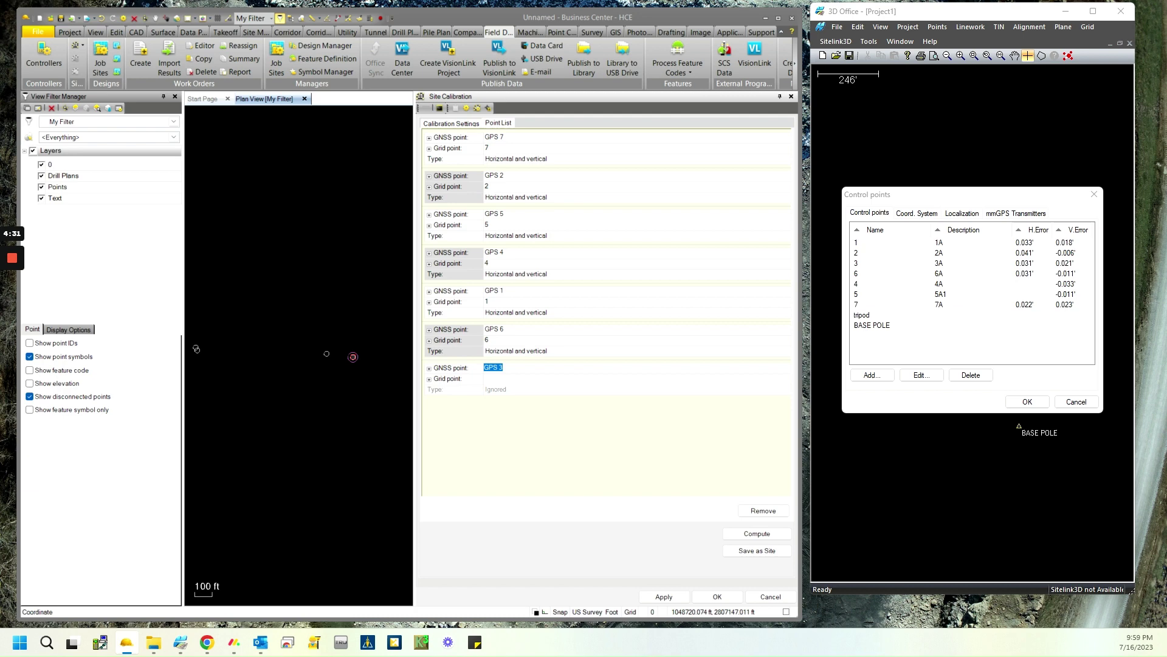
click(353, 357)
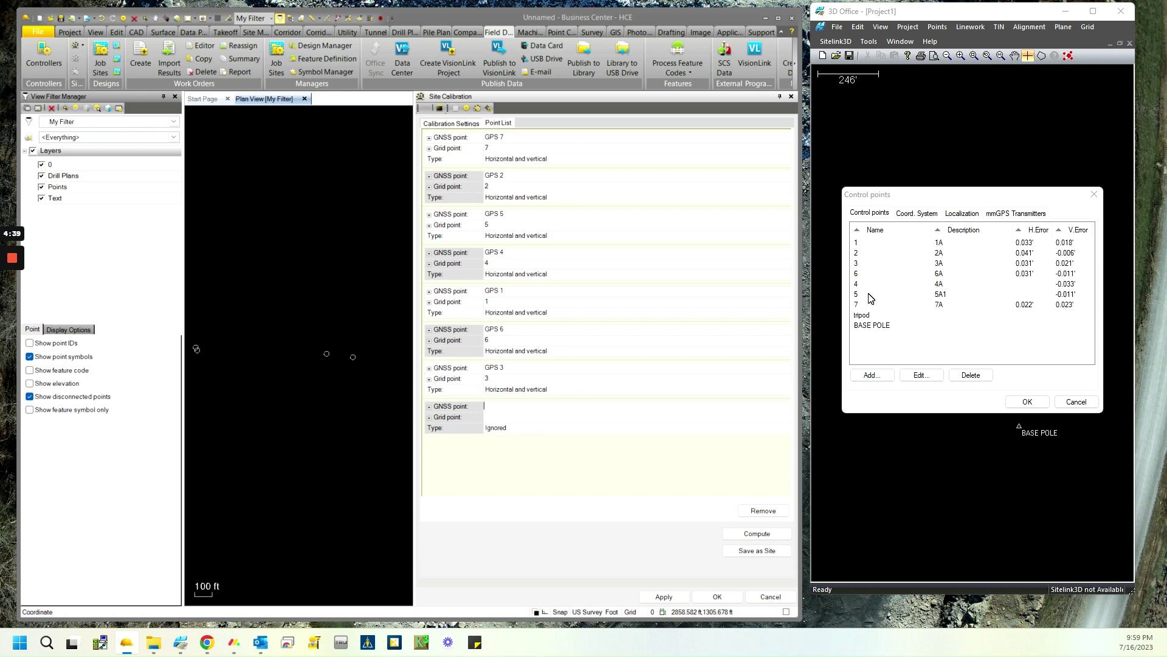
Set the Type dropdown of GPS 4 and GPS 5 to Vertical only.
click(543, 278)
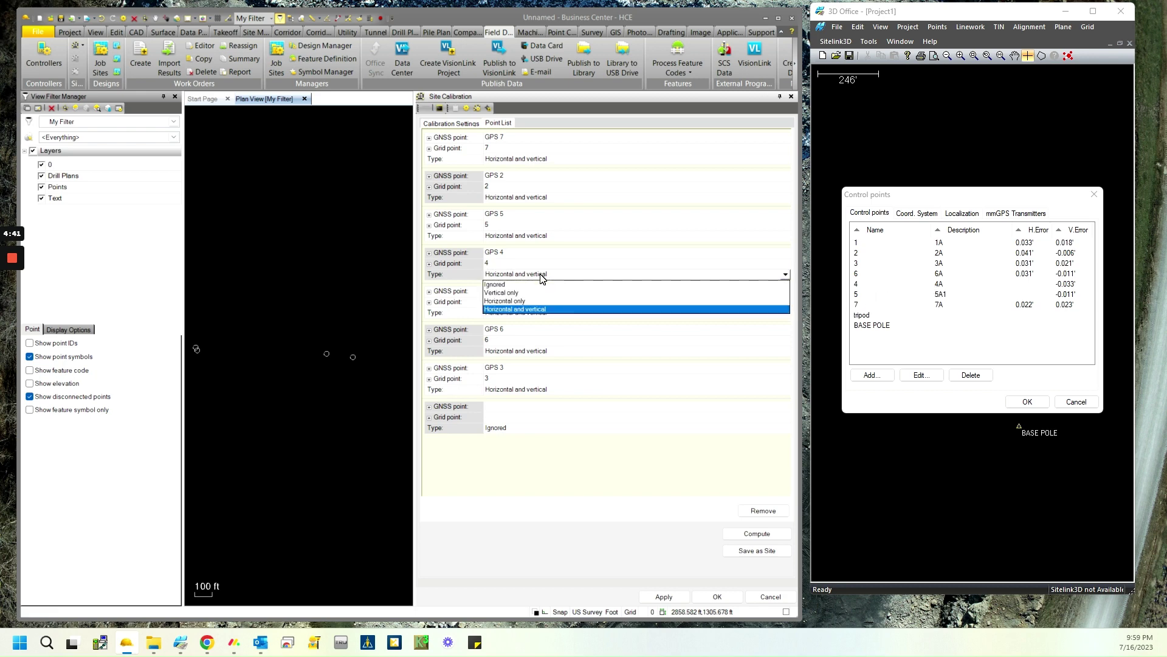
click(536, 293)
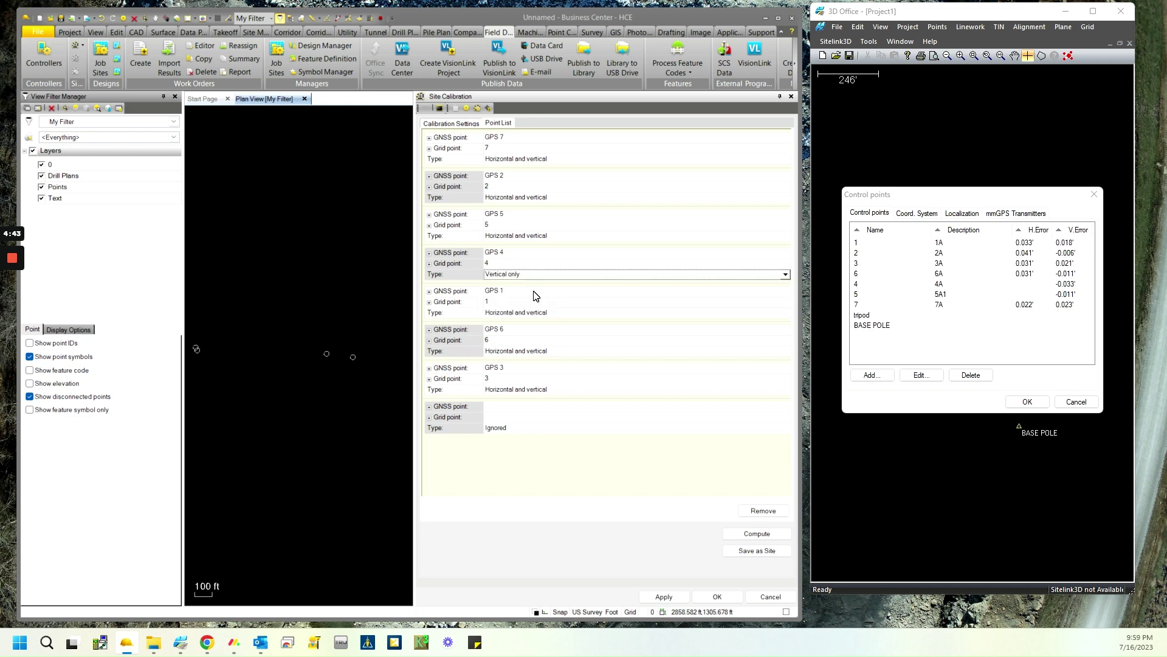
click(571, 236)
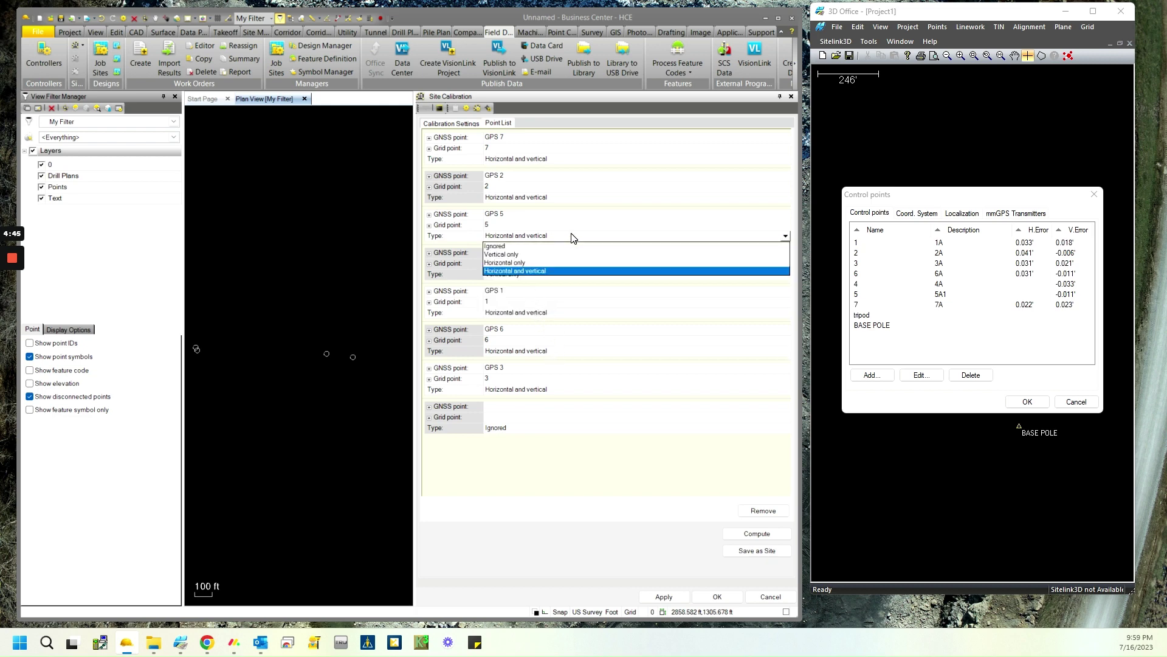
click(568, 256)
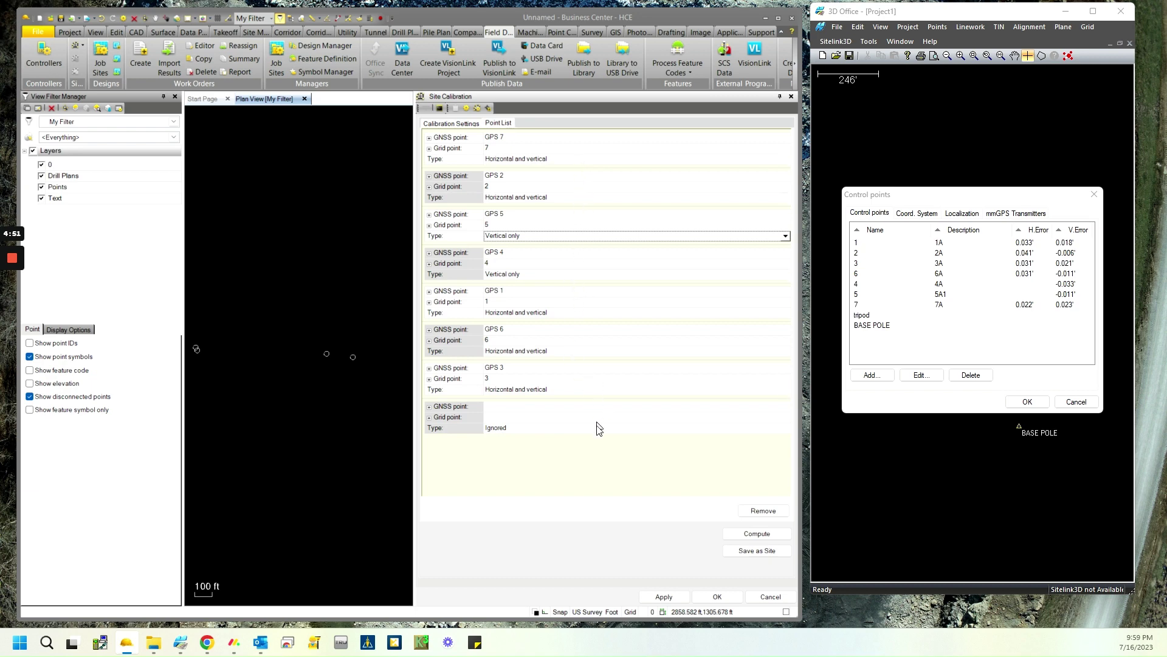
Compute the calibration and check the 0.041 ft horizontal and 0.033 ft vertical maximum residuals.
click(757, 533)
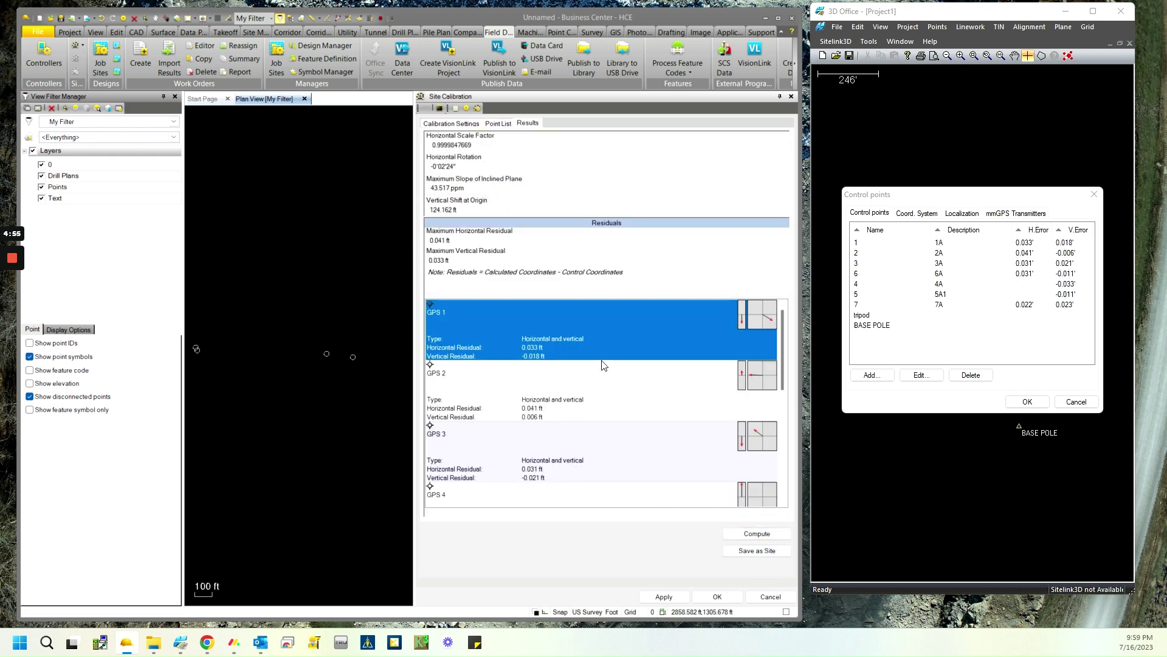
scroll(636, 300, down, 3)
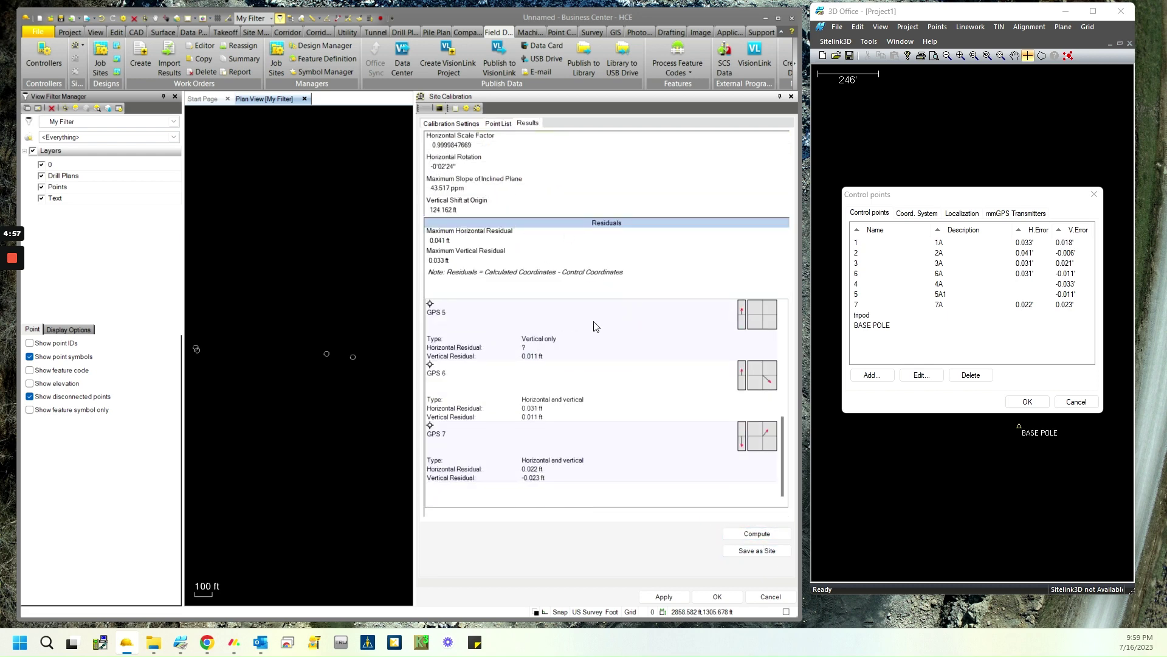
scroll(597, 356, up, 3)
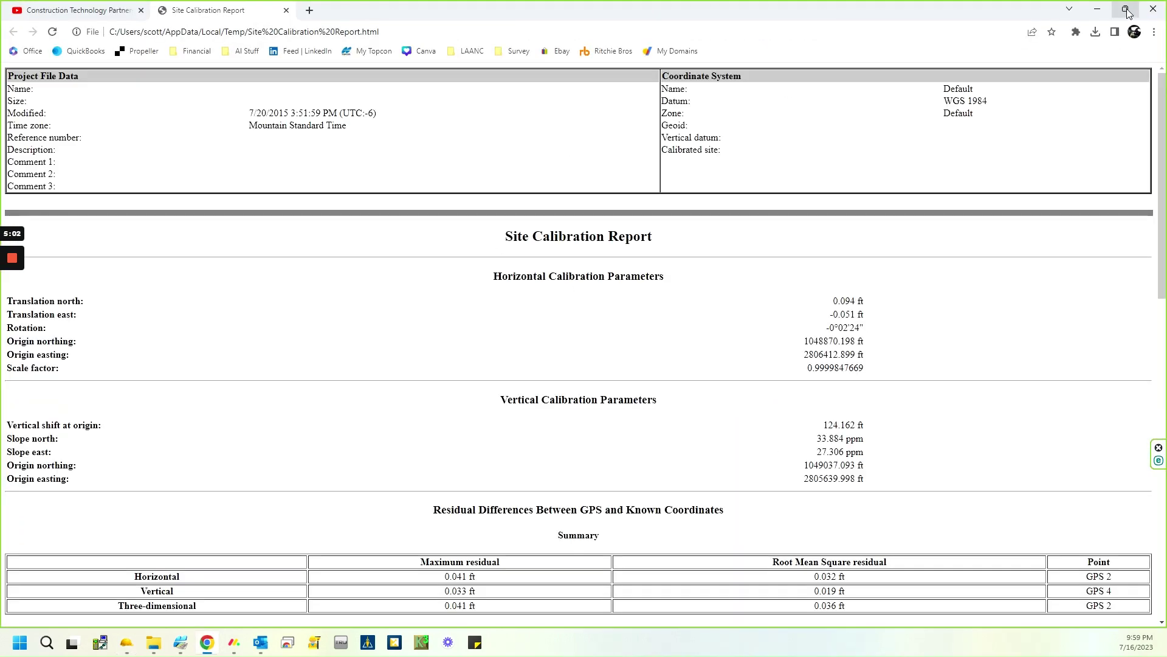
Resize the Chrome report window and scroll through the GPS 1–7 point residuals to the footer.
click(1126, 11)
drag(769, 67, 598, 26)
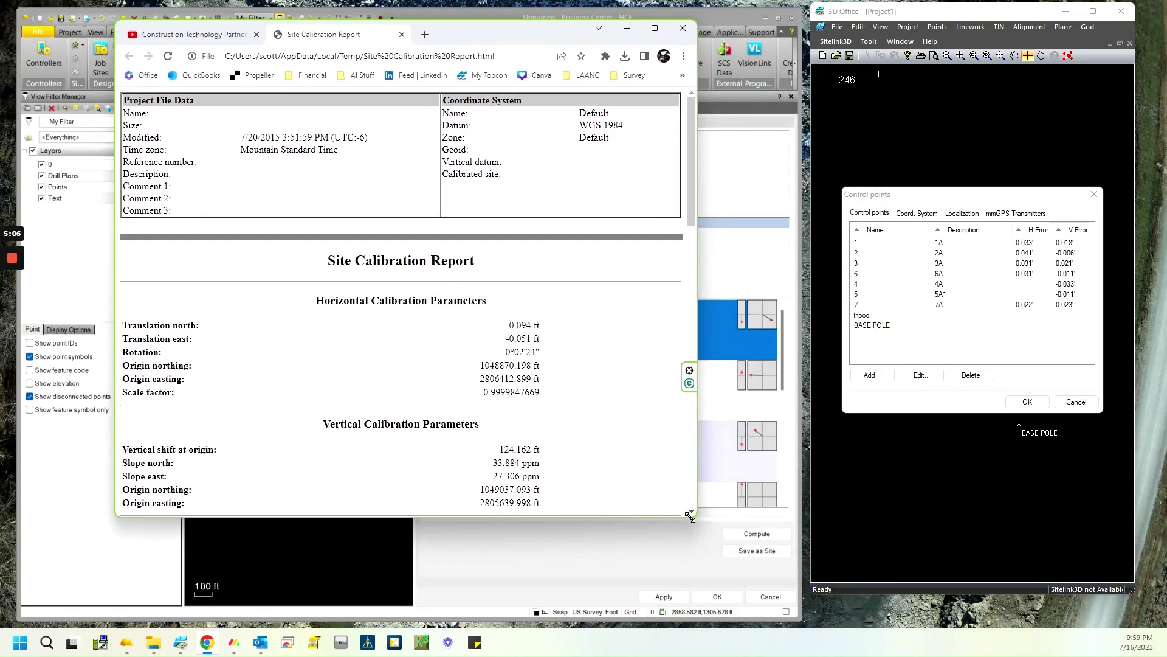
drag(687, 516, 749, 593)
scroll(586, 340, down, 3)
scroll(586, 341, down, 5)
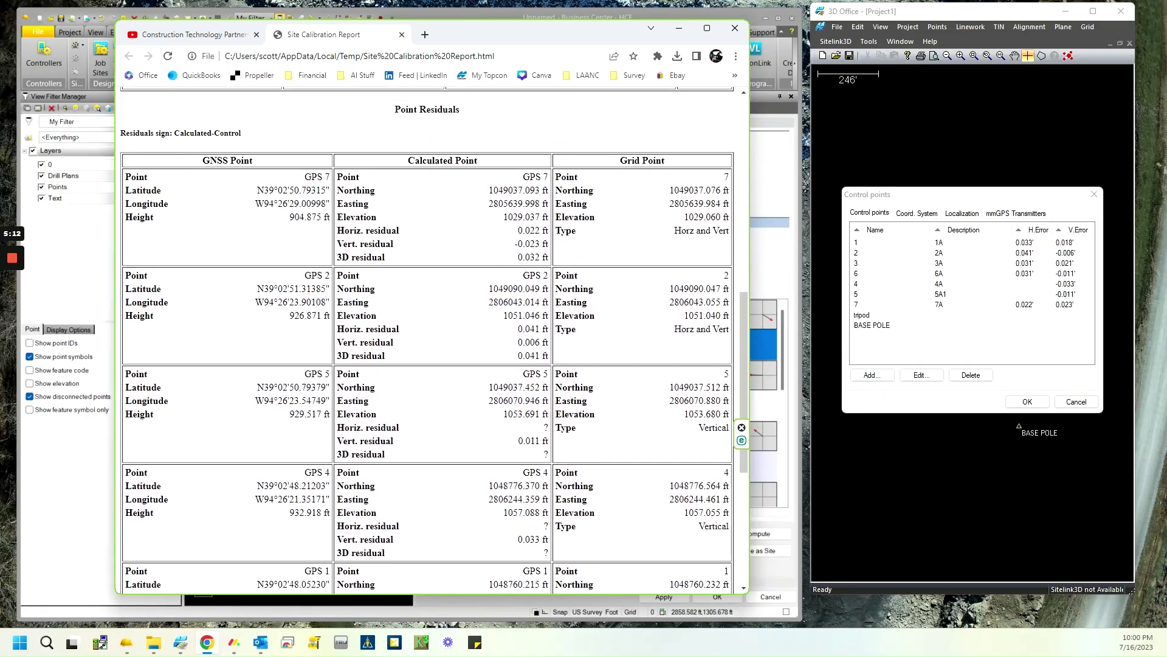
scroll(434, 338, down, 2)
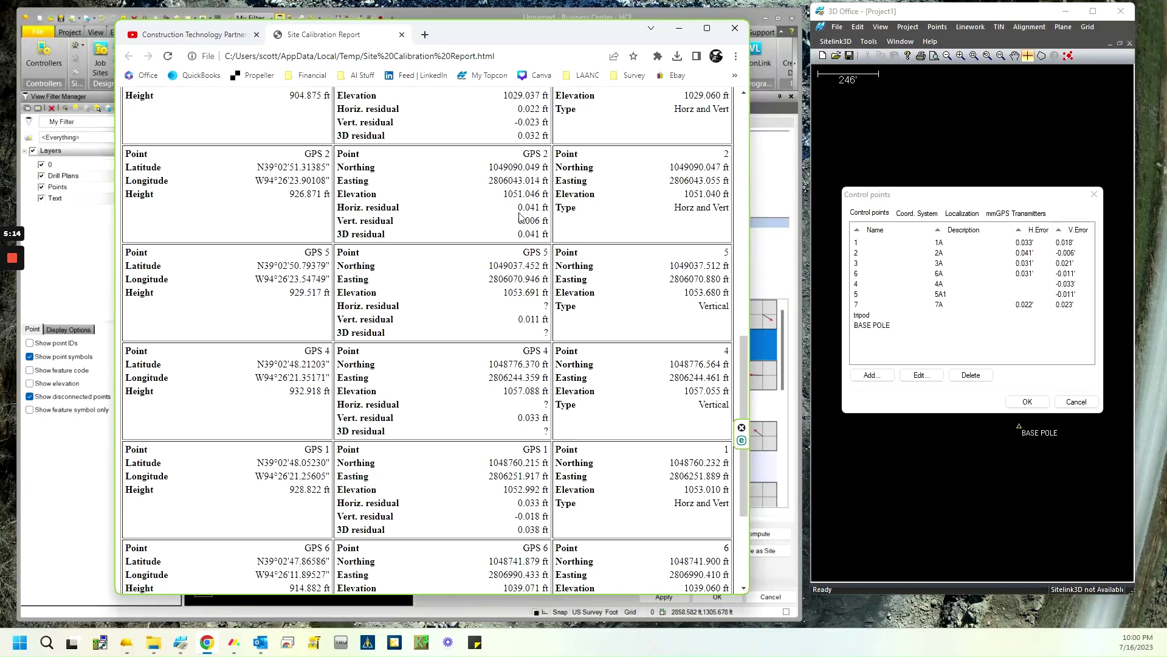
scroll(515, 269, down, 1)
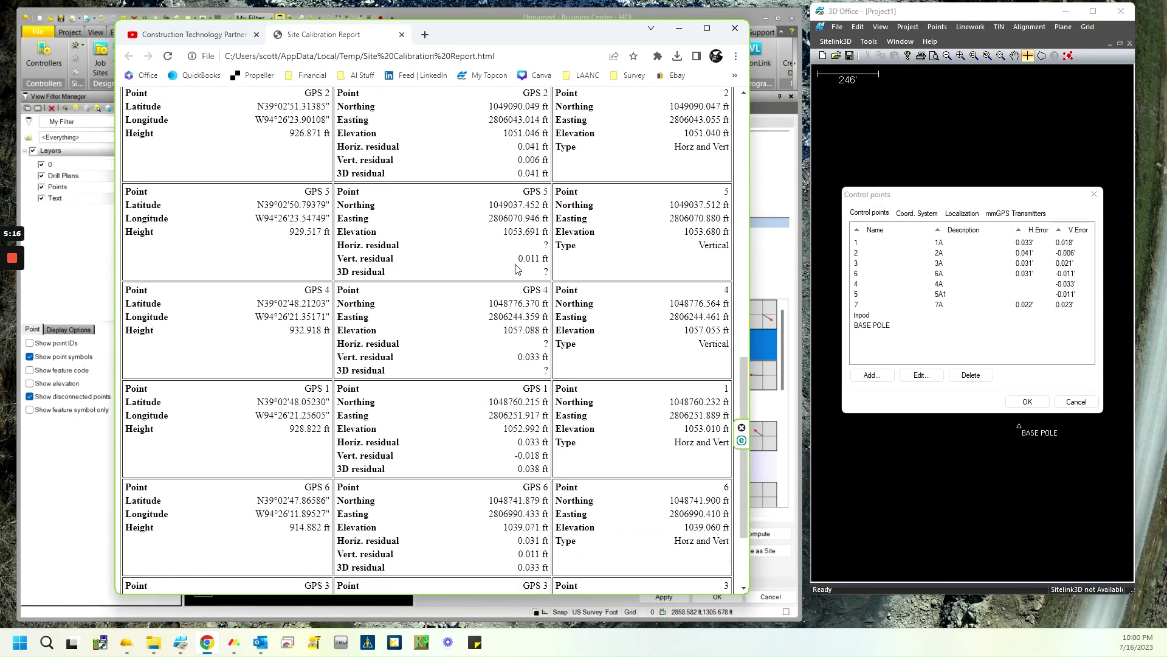
scroll(532, 258, down, 2)
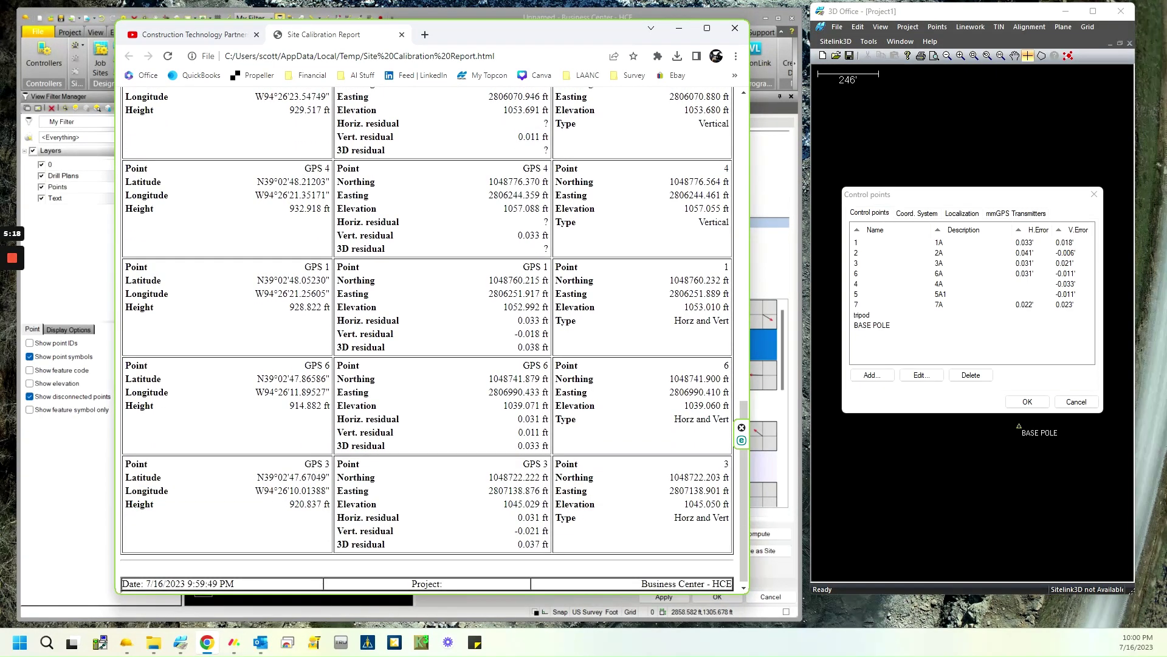
scroll(483, 326, down, 1)
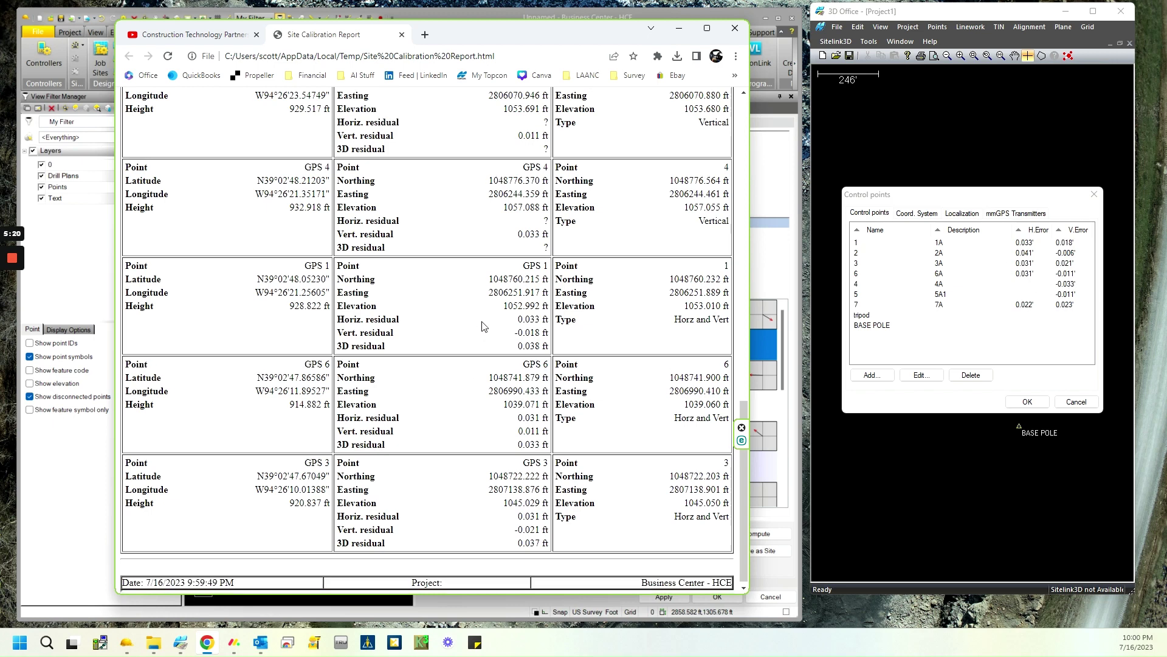
scroll(483, 326, down, 1)
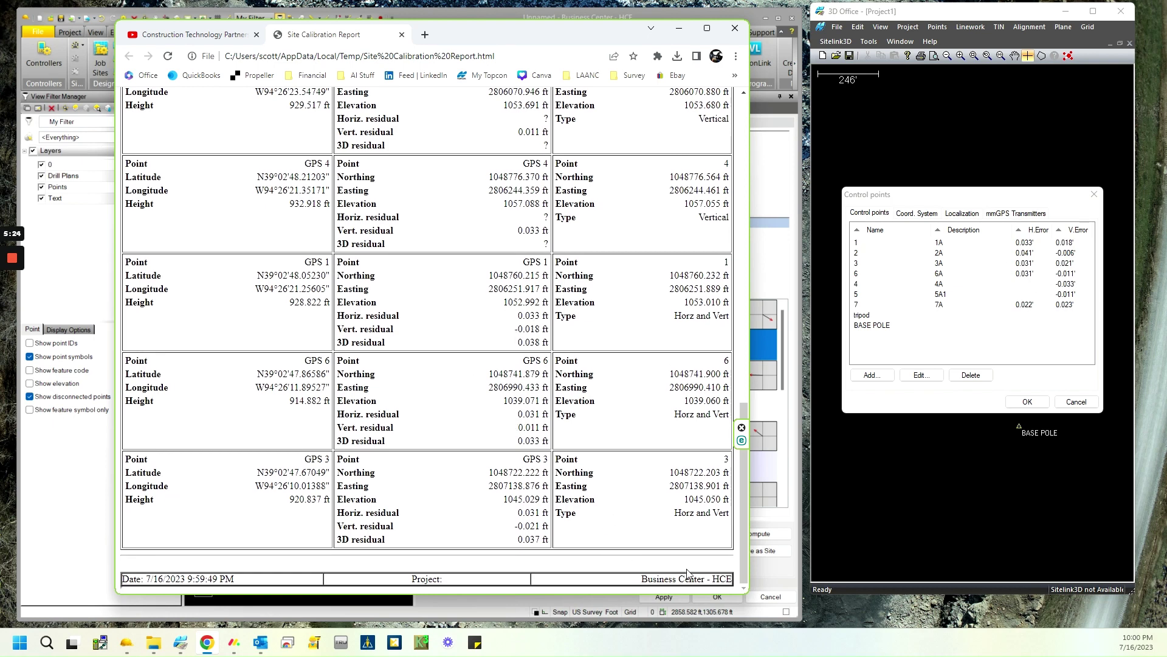
Close the report and save the calibration as site 1234.
click(742, 33)
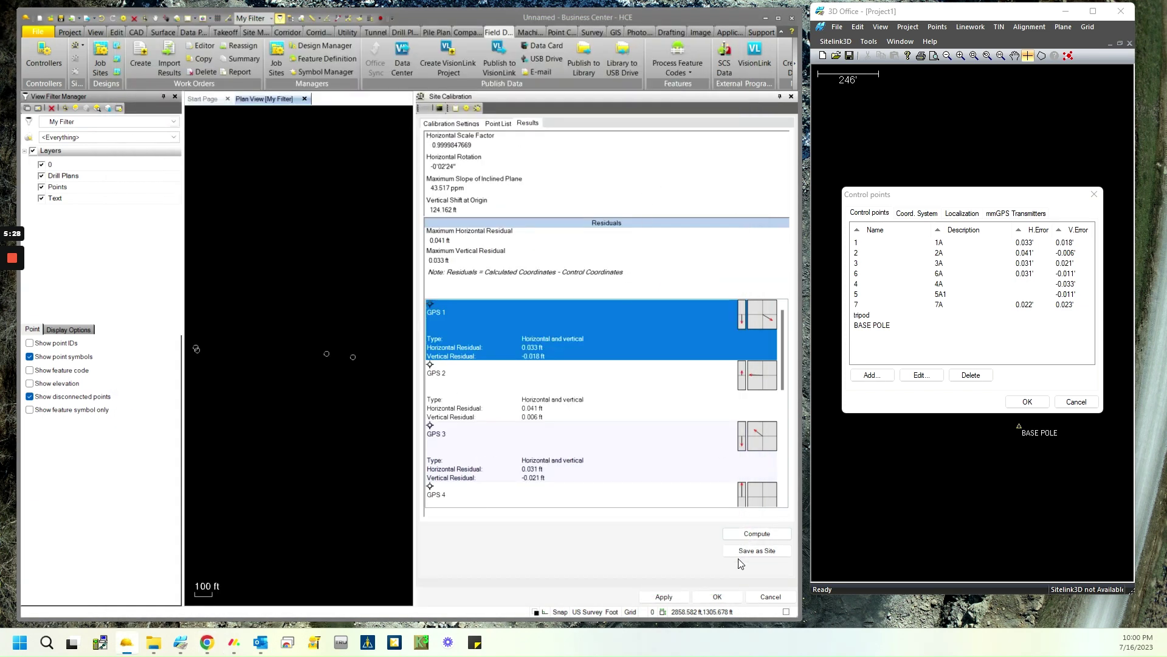
click(750, 551)
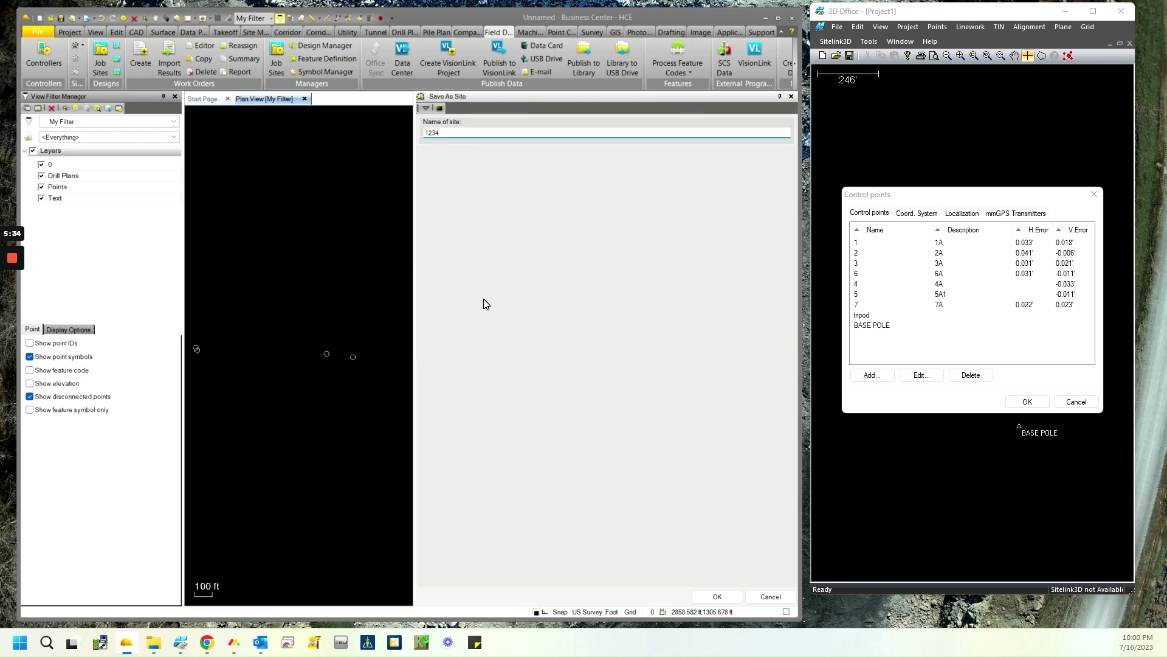
click(710, 597)
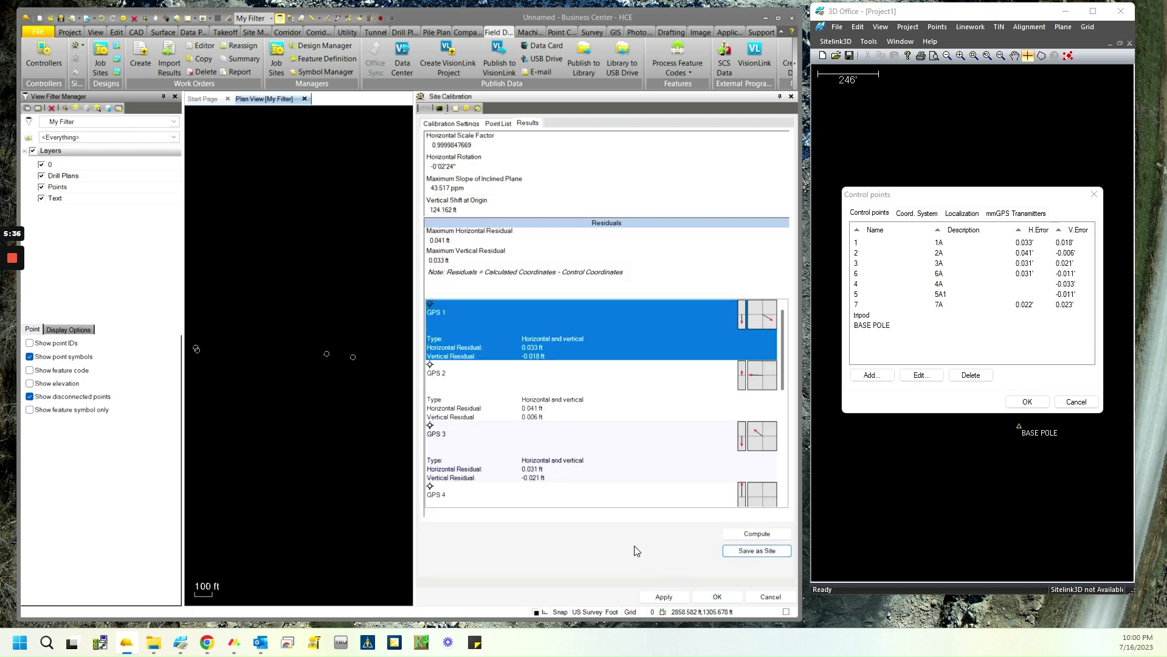
Apply the calibration so the project reads Calibrated, and close the dialog.
click(664, 596)
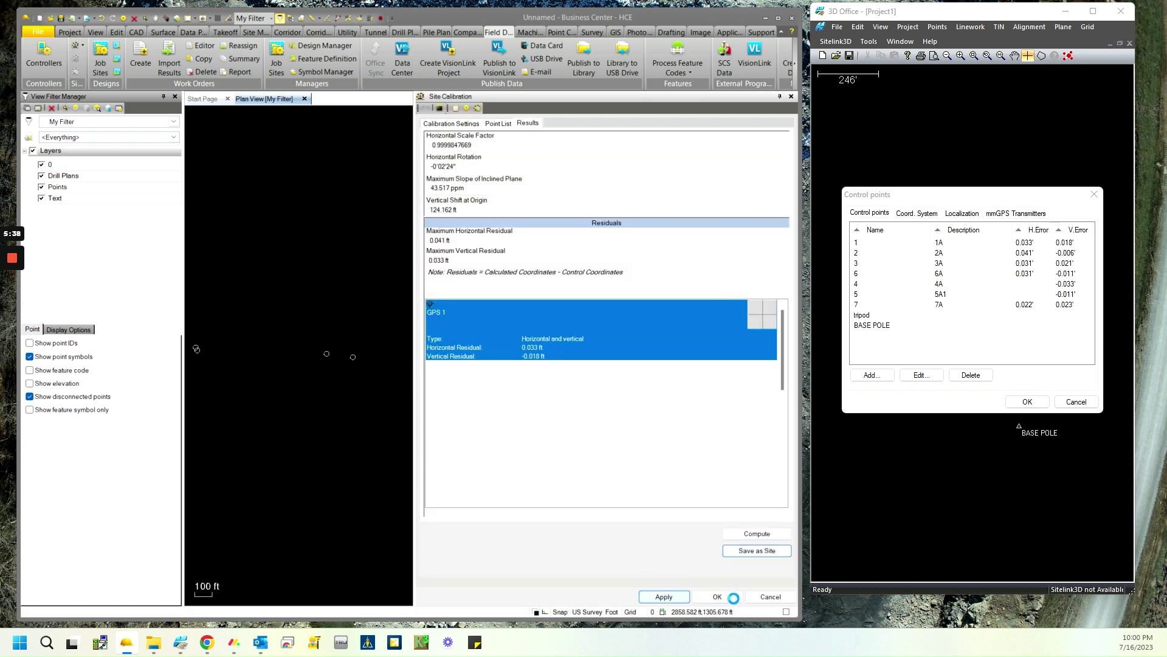
click(717, 597)
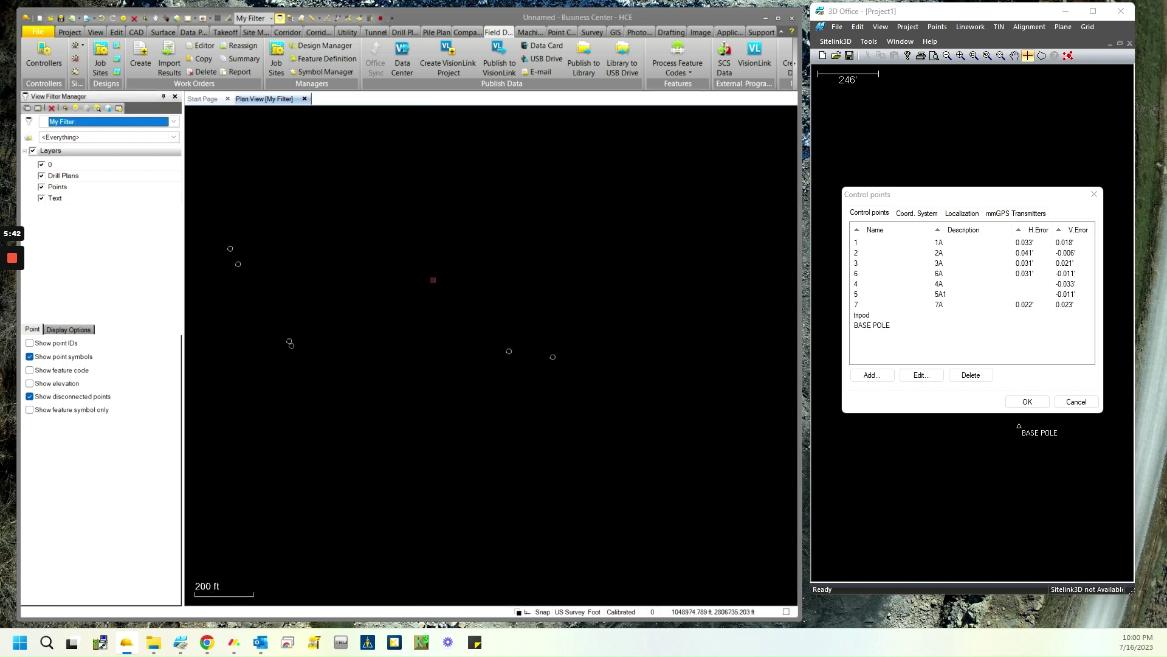
middle_drag(416, 326, 523, 325)
scroll(523, 325, down, 2)
Open the project Export pane and browse the Survey formats, trying the Survey Controller job exporter.
click(70, 32)
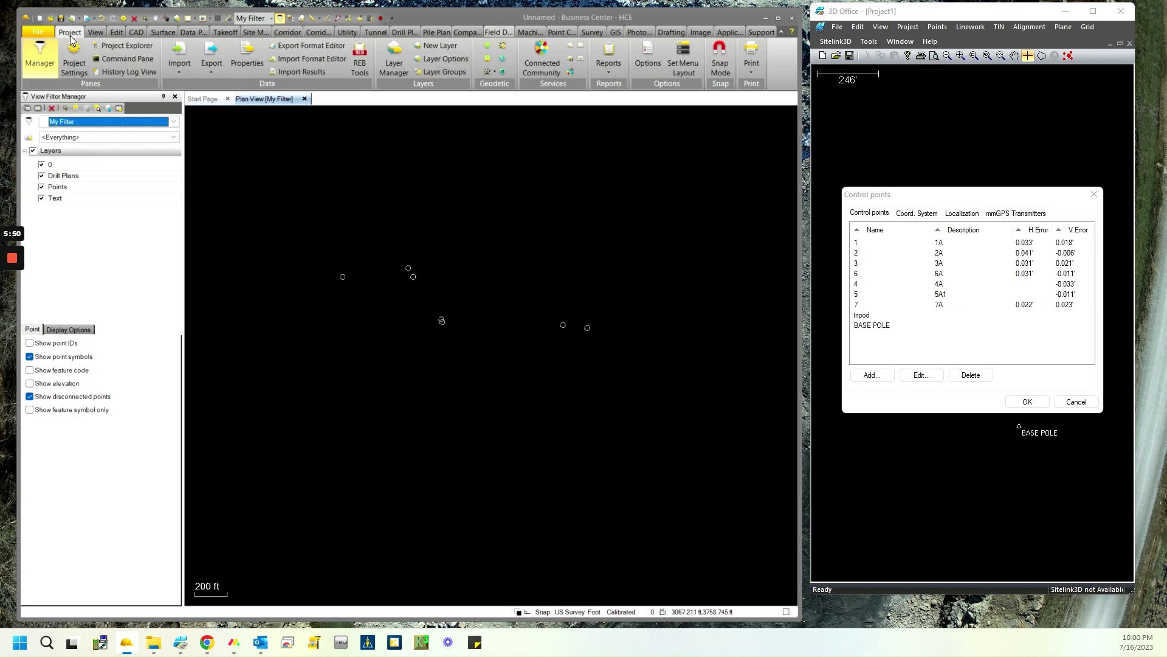
click(213, 50)
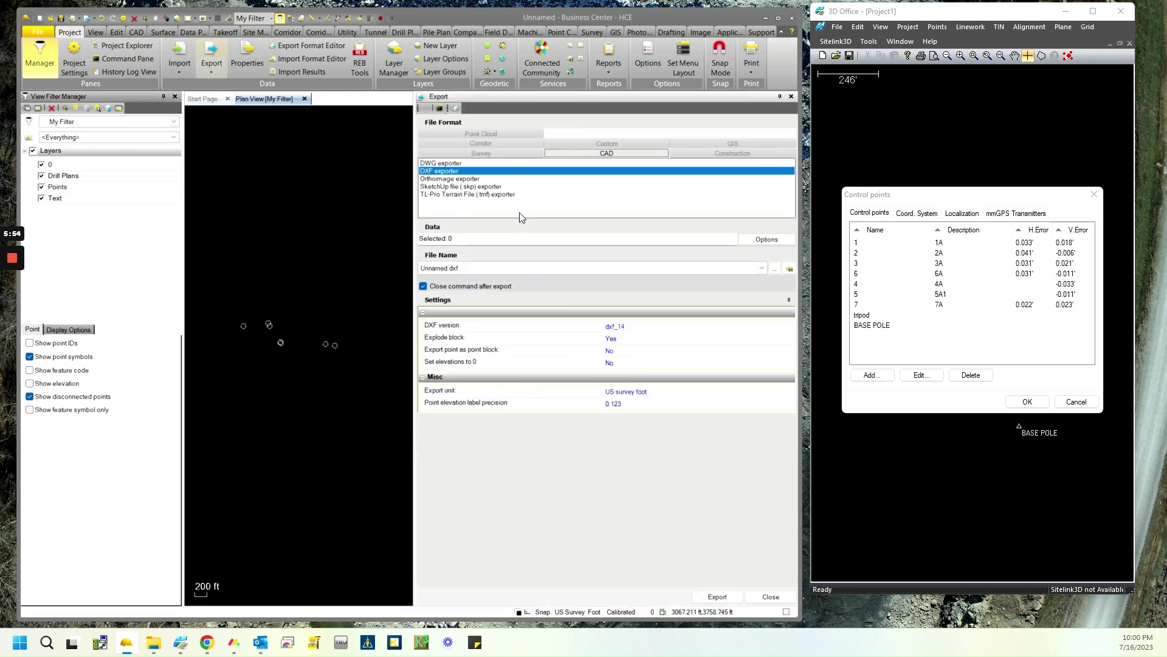
click(496, 154)
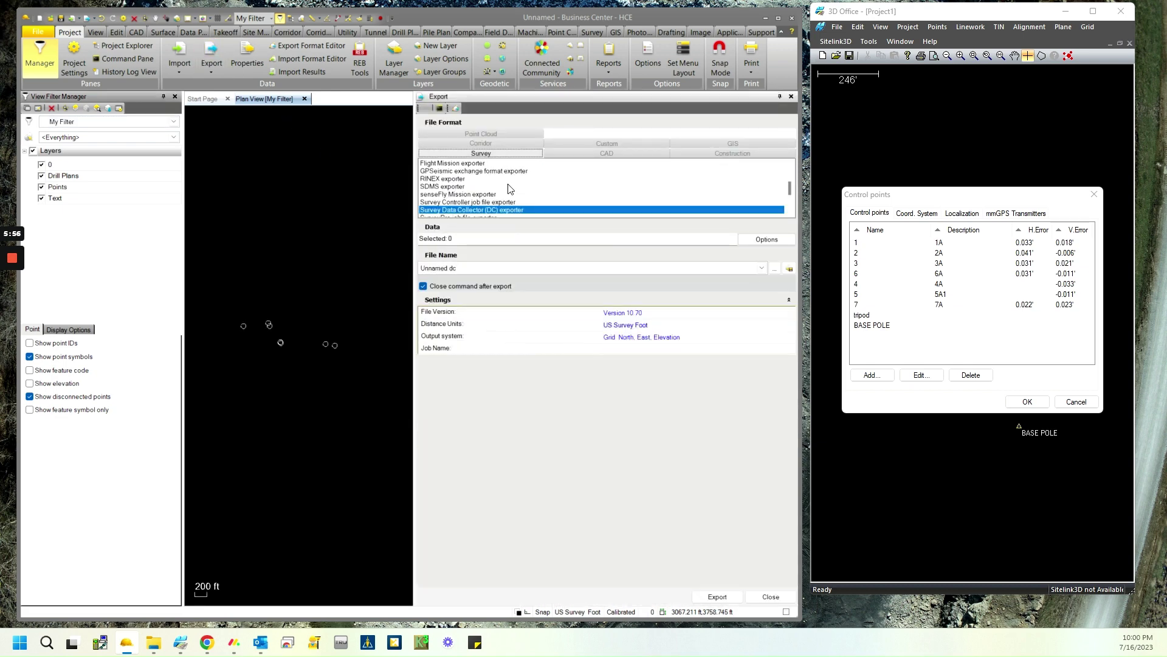
scroll(514, 213, down, 1)
scroll(504, 209, up, 2)
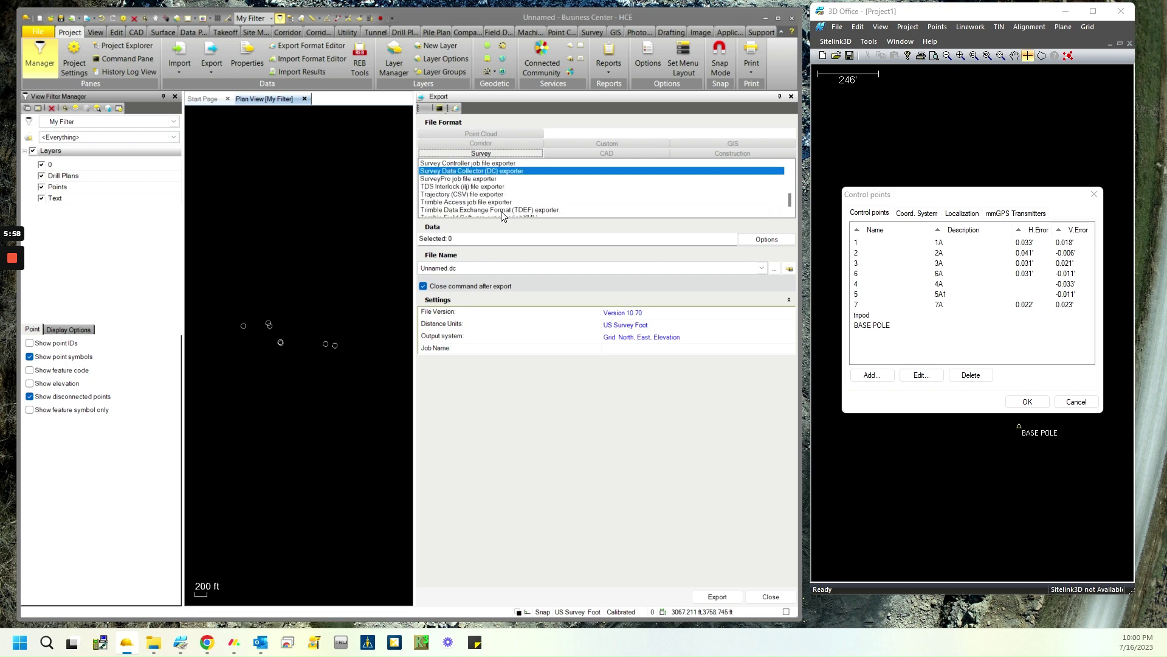
scroll(511, 191, down, 1)
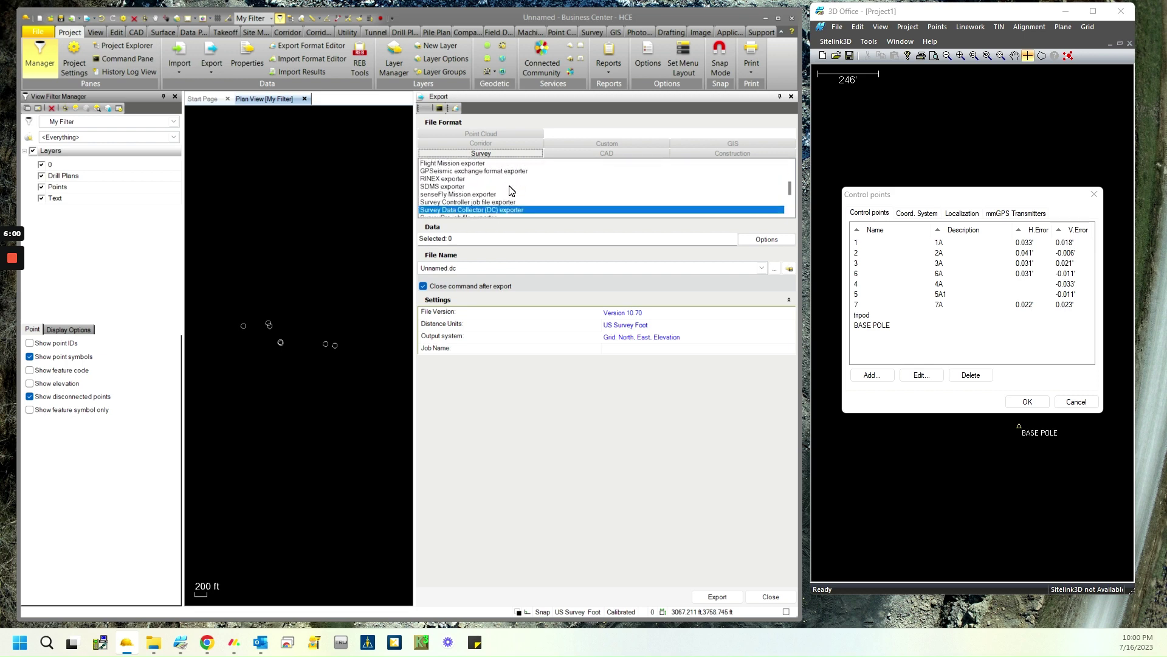
click(502, 201)
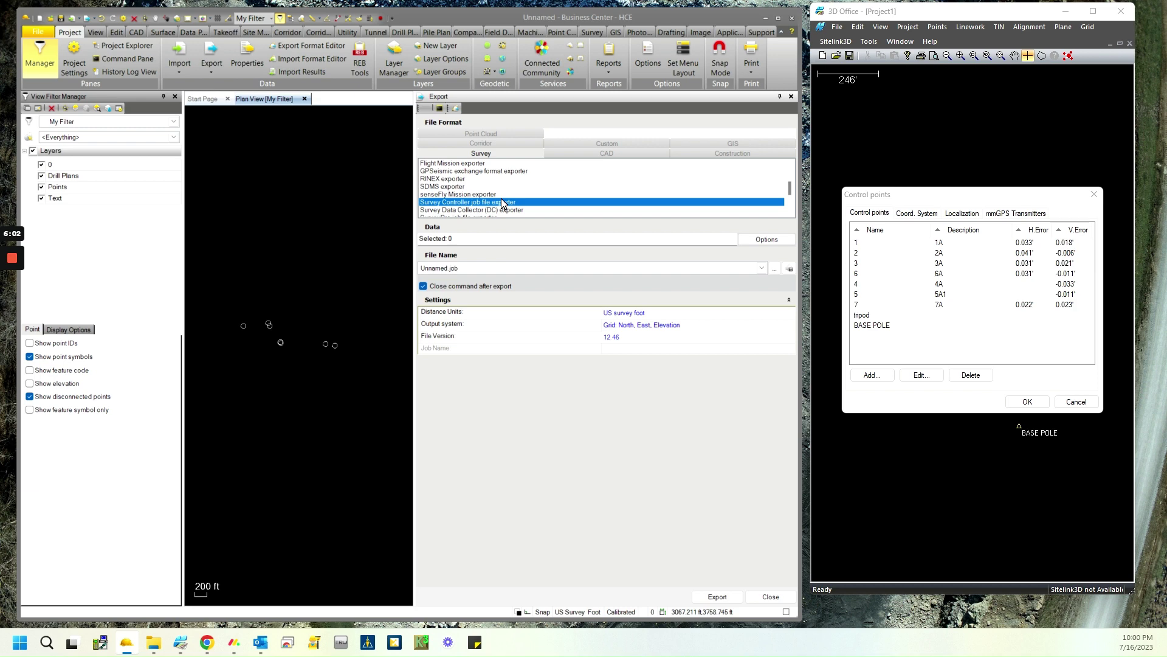
Scroll the Survey exporter list, pick an exporter, and glance at the corridor formats.
scroll(513, 192, up, 1)
scroll(515, 195, up, 1)
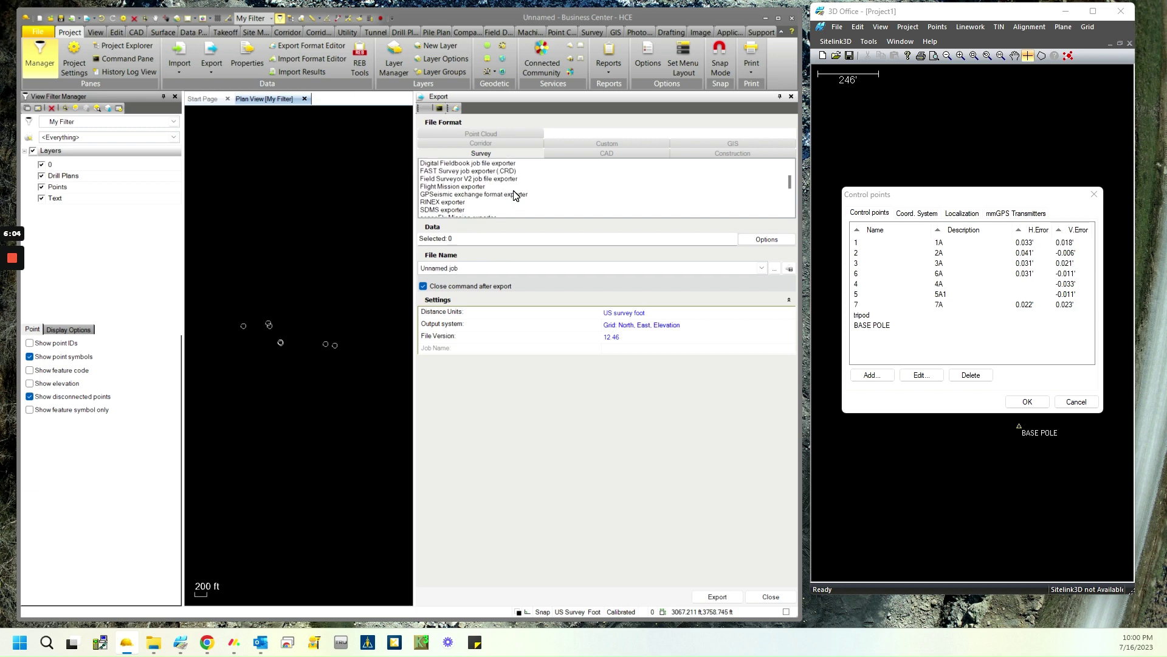
scroll(514, 195, up, 1)
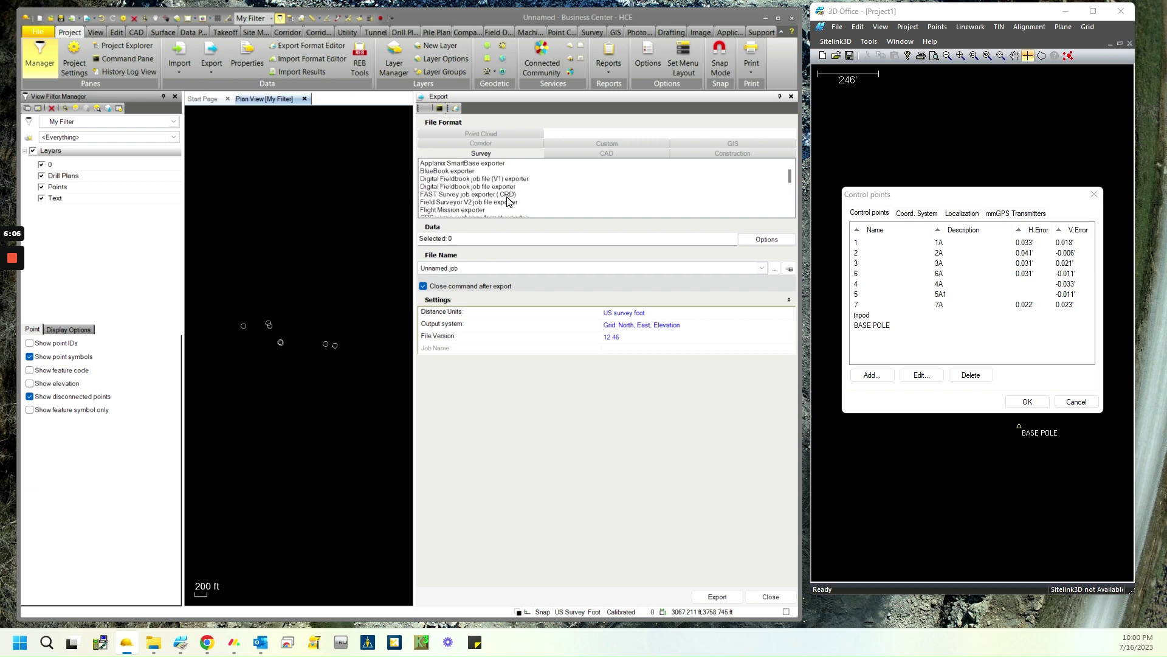
scroll(537, 193, down, 6)
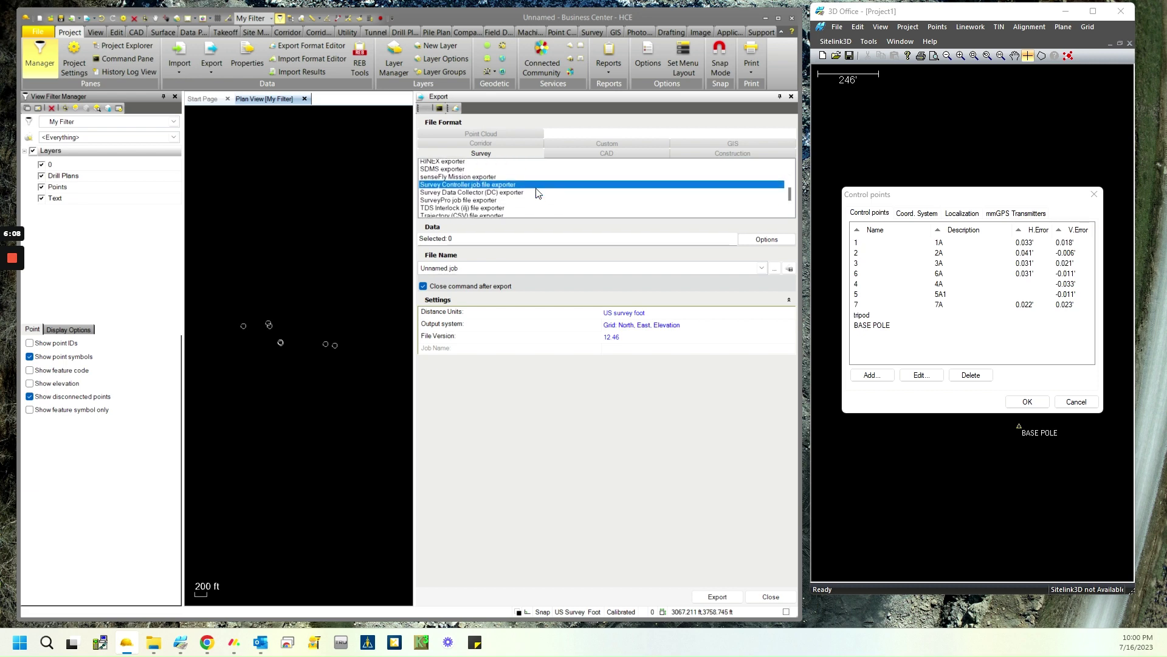
scroll(535, 194, down, 3)
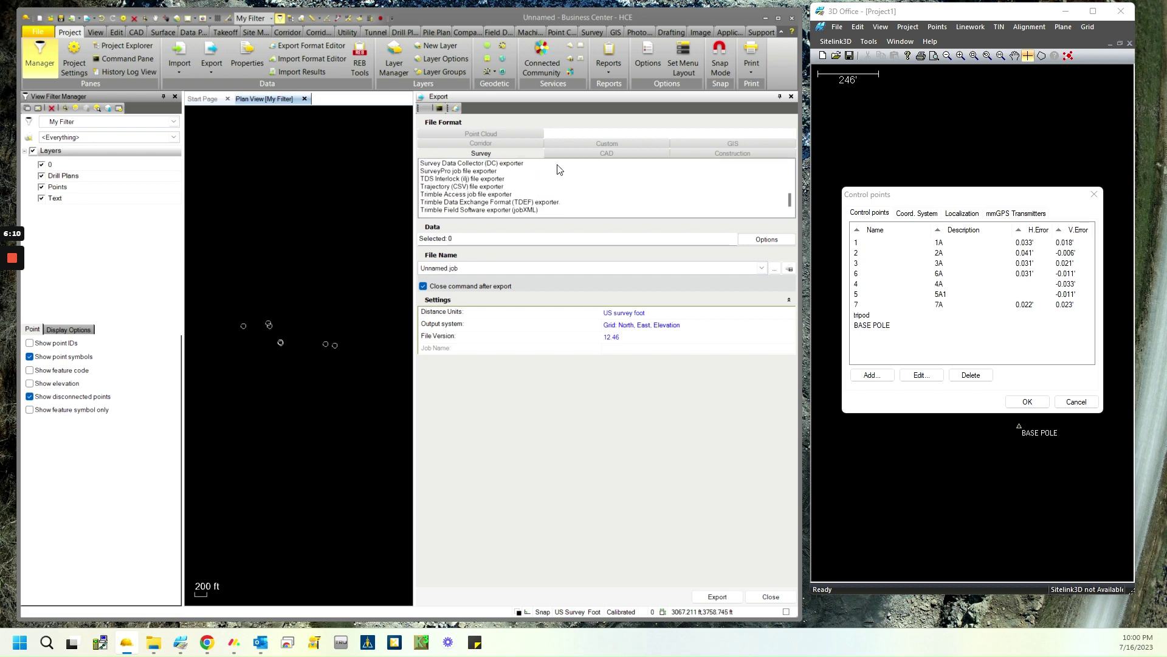
click(554, 163)
click(501, 145)
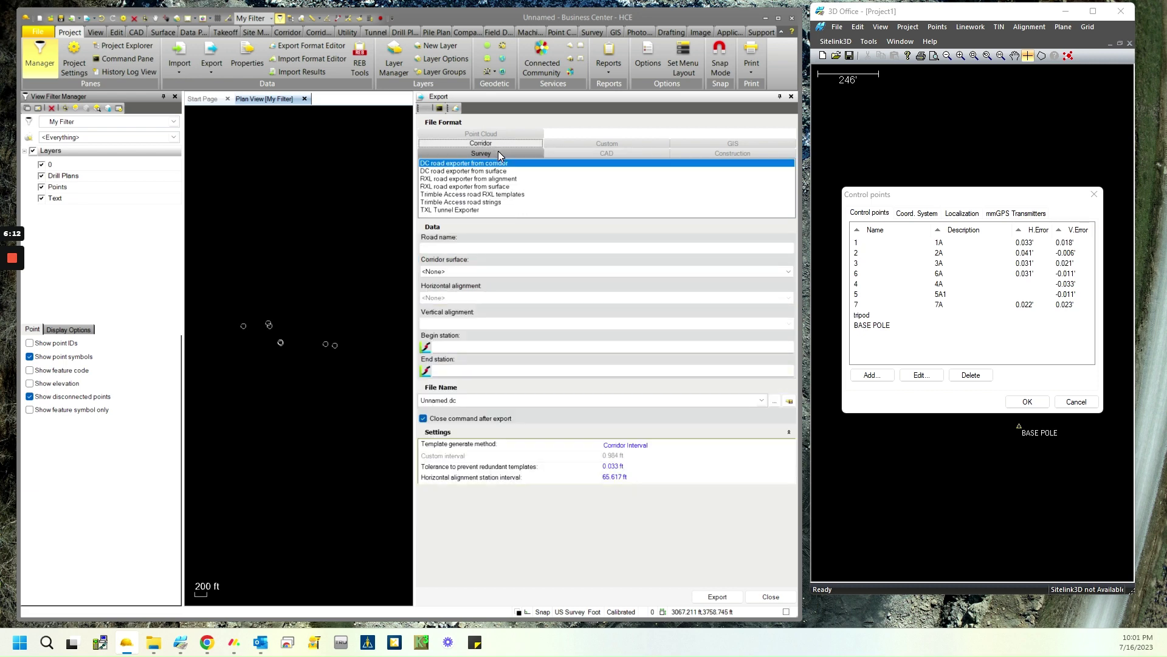
click(499, 152)
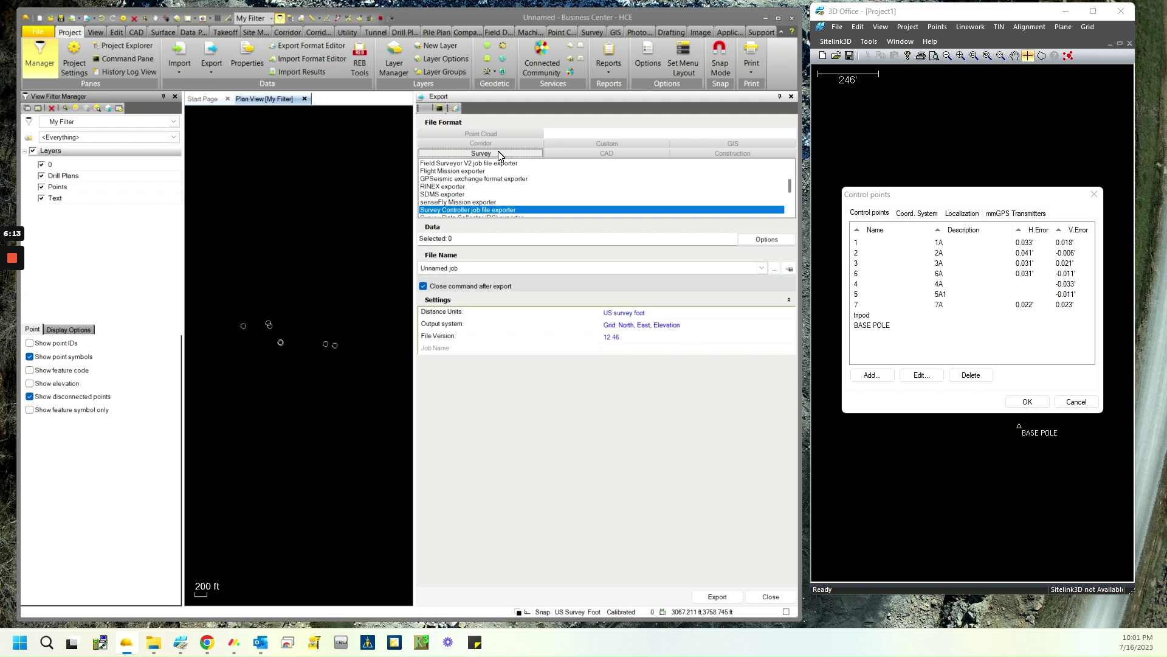
Browse the Construction export formats and try the Field Data exporter.
click(707, 154)
scroll(530, 177, down, 1)
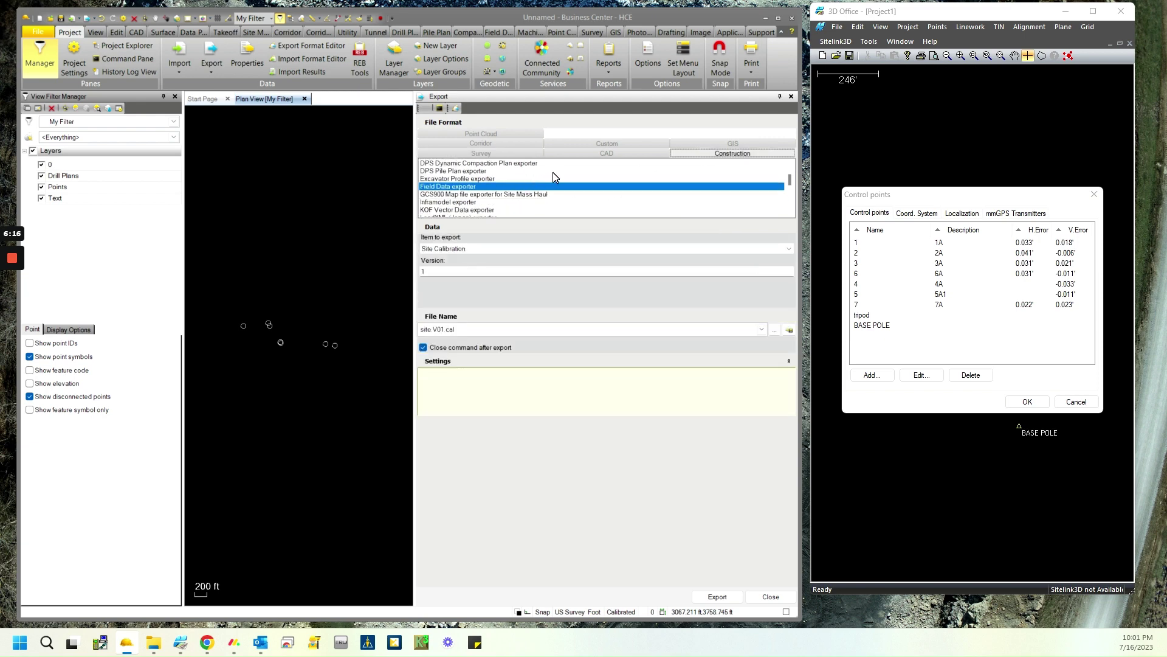
scroll(554, 180, down, 4)
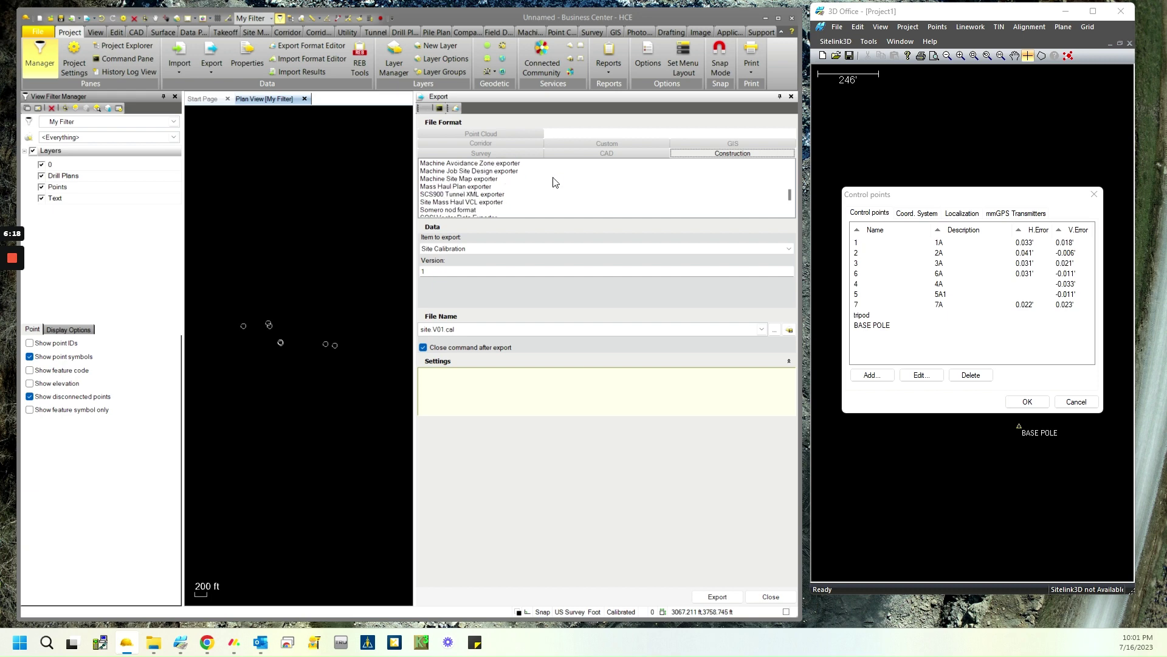
scroll(575, 196, down, 2)
scroll(514, 184, down, 1)
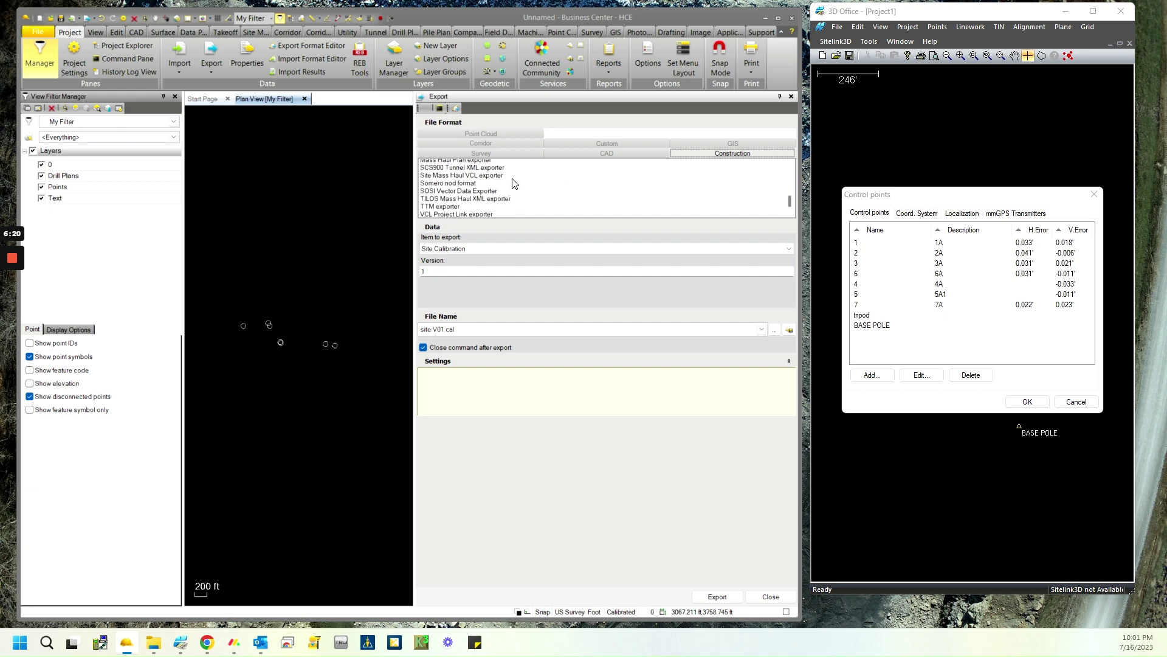
scroll(521, 200, up, 1)
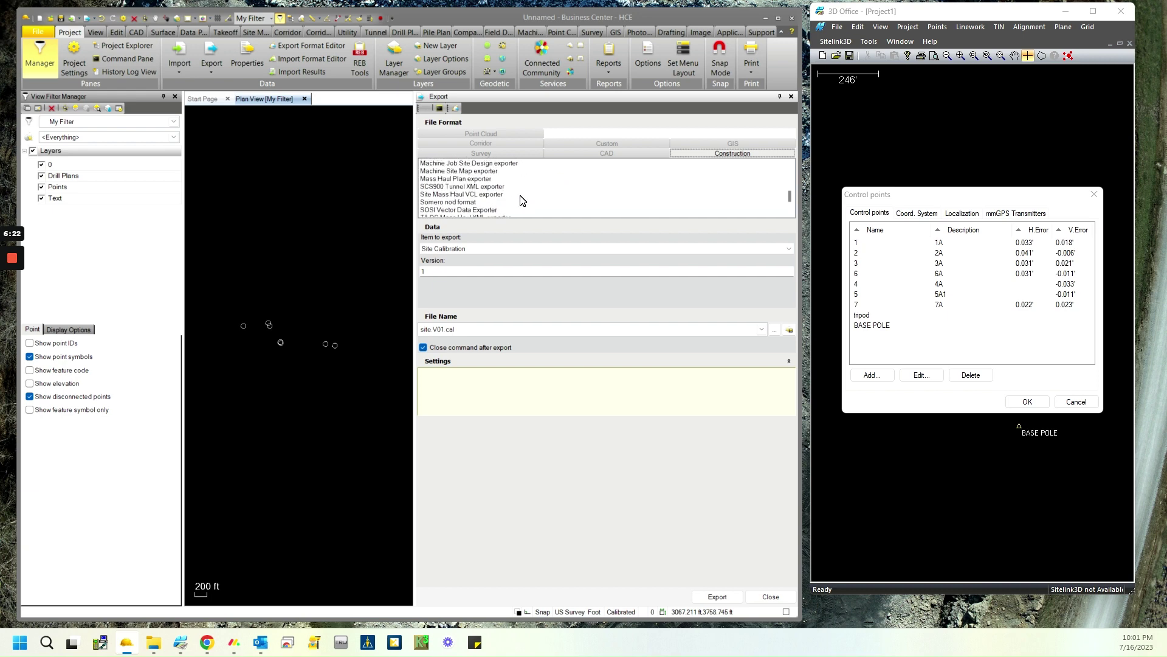
scroll(521, 194, up, 1)
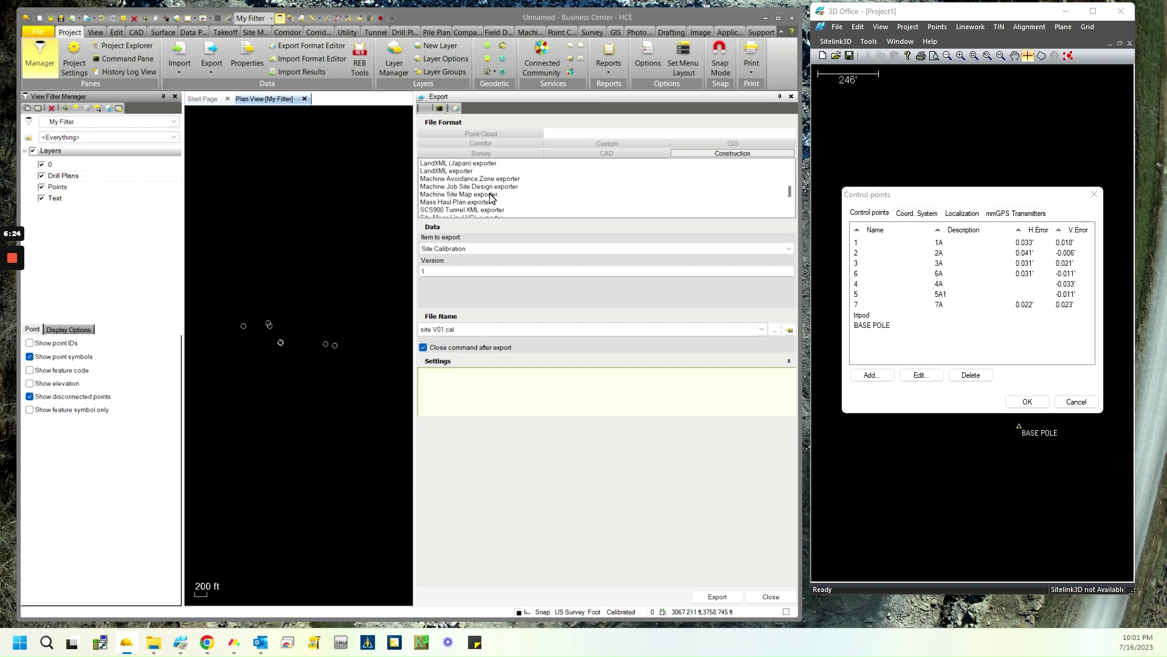
scroll(529, 191, up, 1)
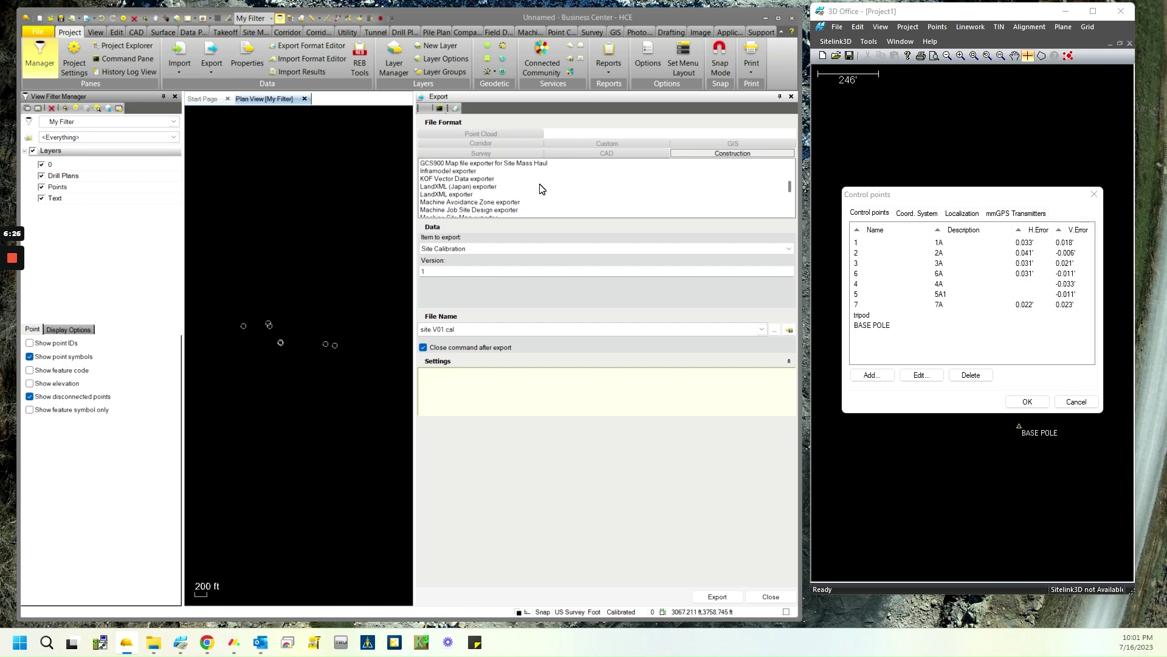
scroll(541, 186, up, 1)
click(539, 184)
scroll(586, 192, up, 1)
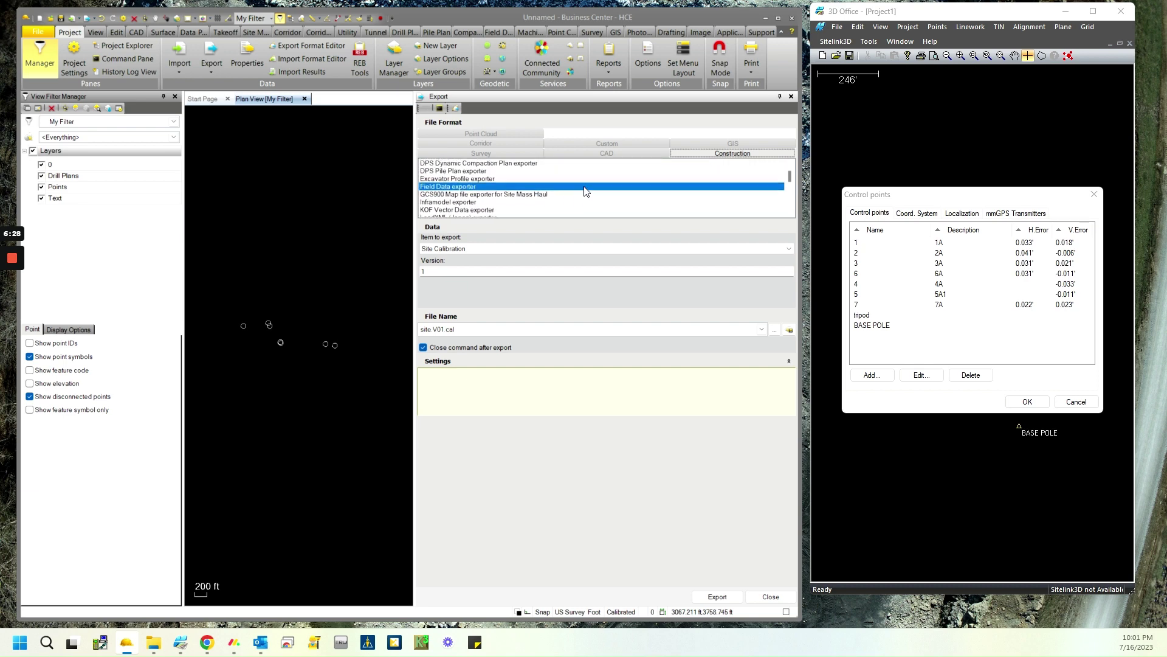
scroll(559, 194, up, 1)
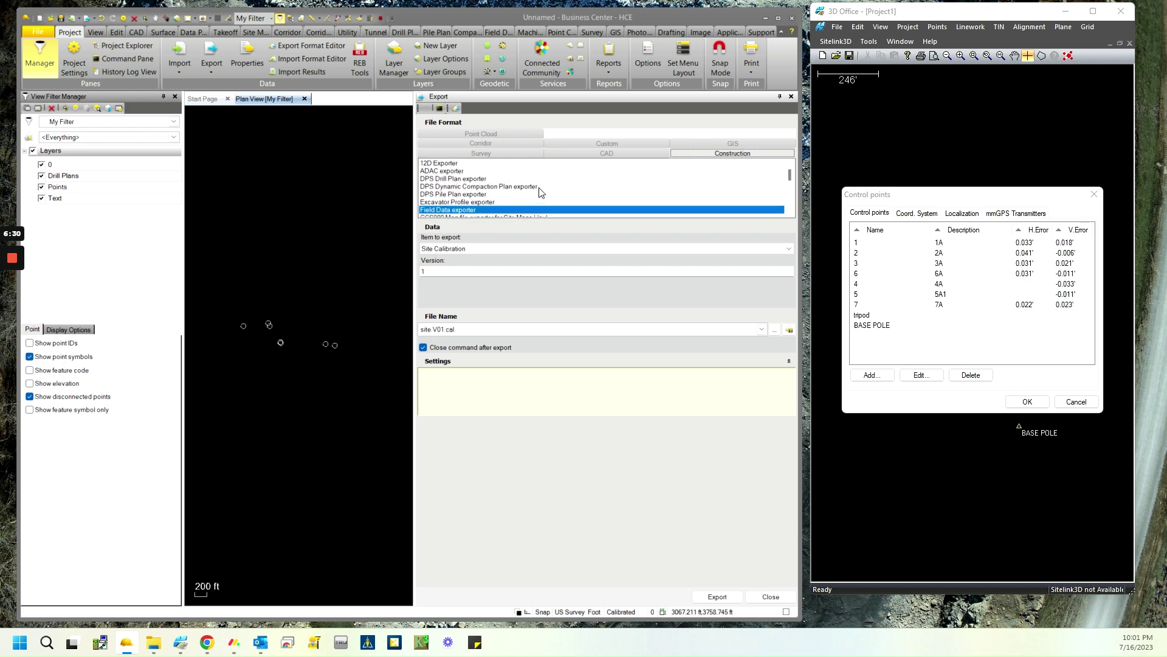
Check the CAD formats, then return to Survey and try the Trimble Field Software jobXML exporter.
click(602, 153)
click(529, 172)
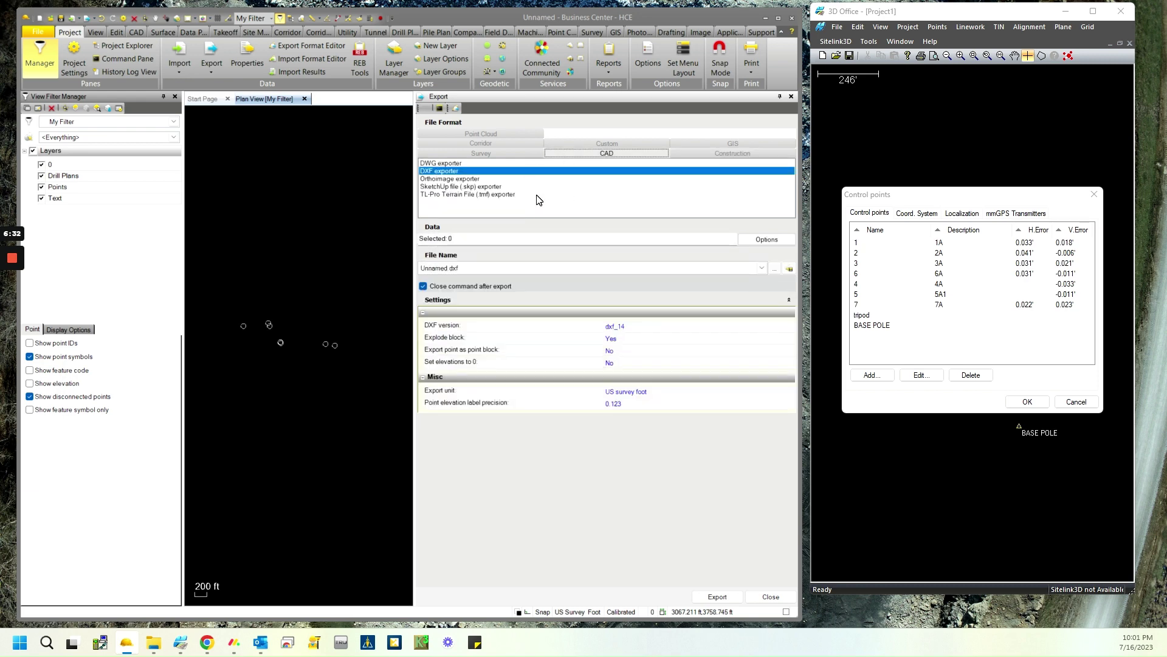
click(481, 153)
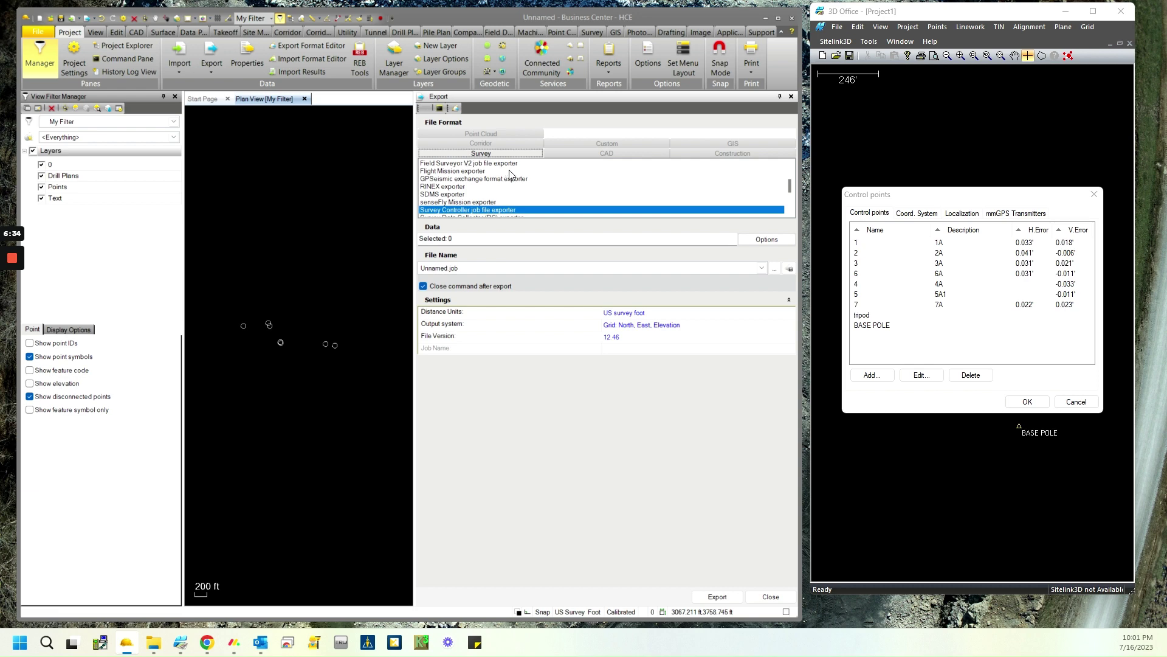
scroll(520, 198, up, 5)
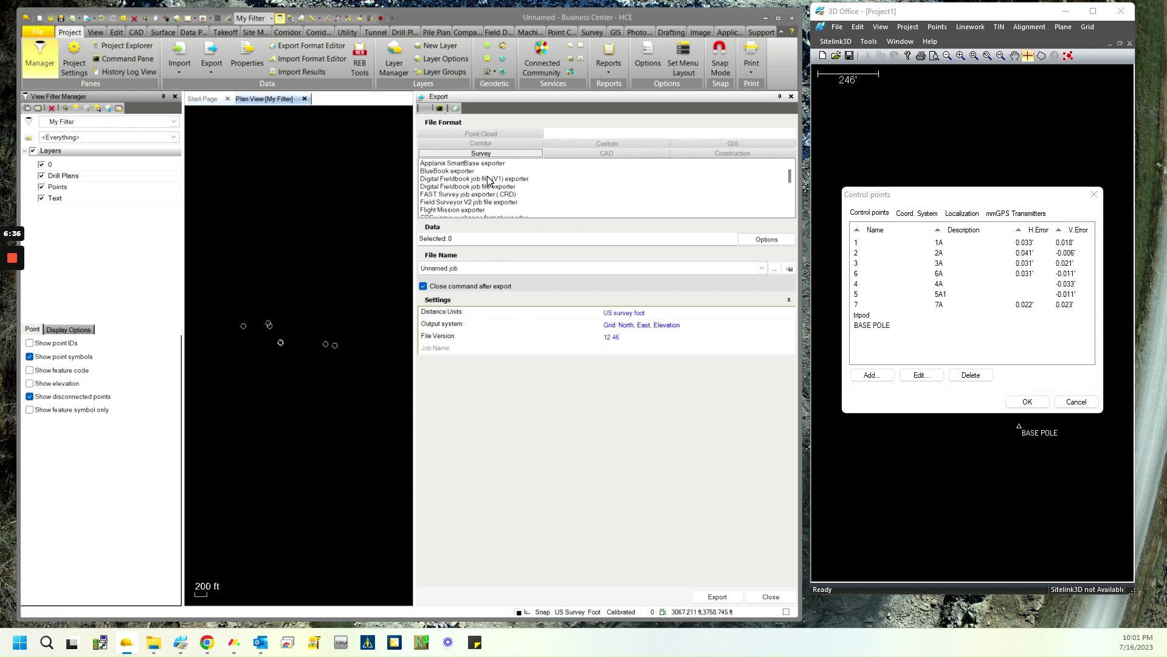
scroll(481, 178, down, 5)
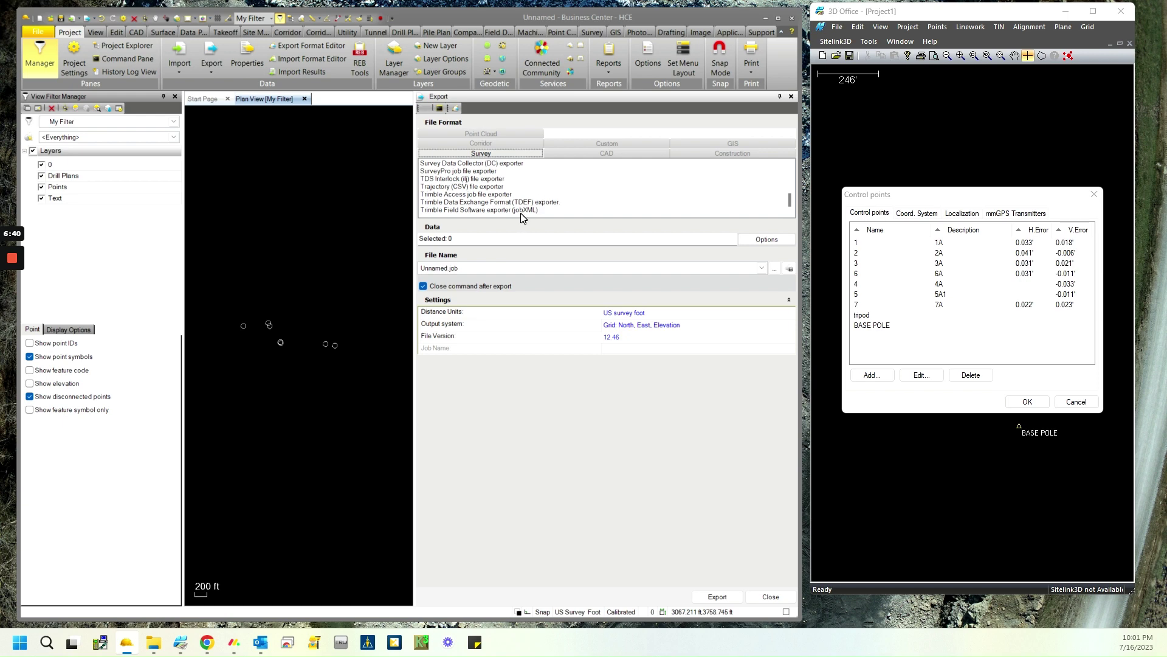
click(523, 210)
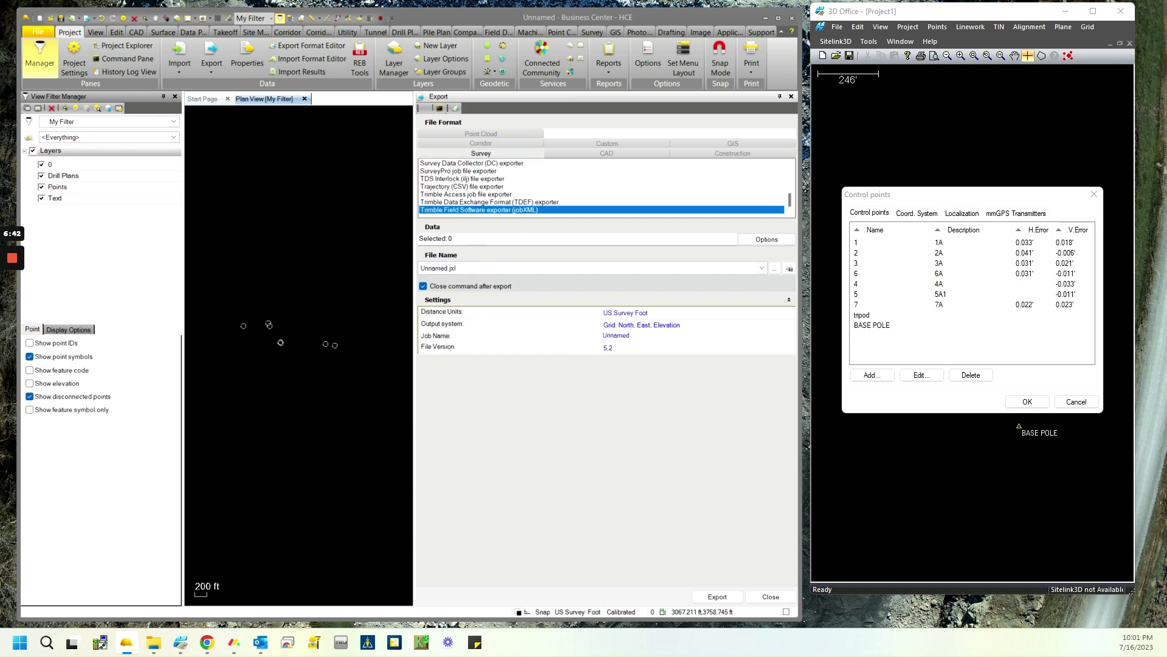
scroll(527, 199, up, 1)
Choose the Survey Data Collector (DC) exporter and select all 15 points.
click(497, 187)
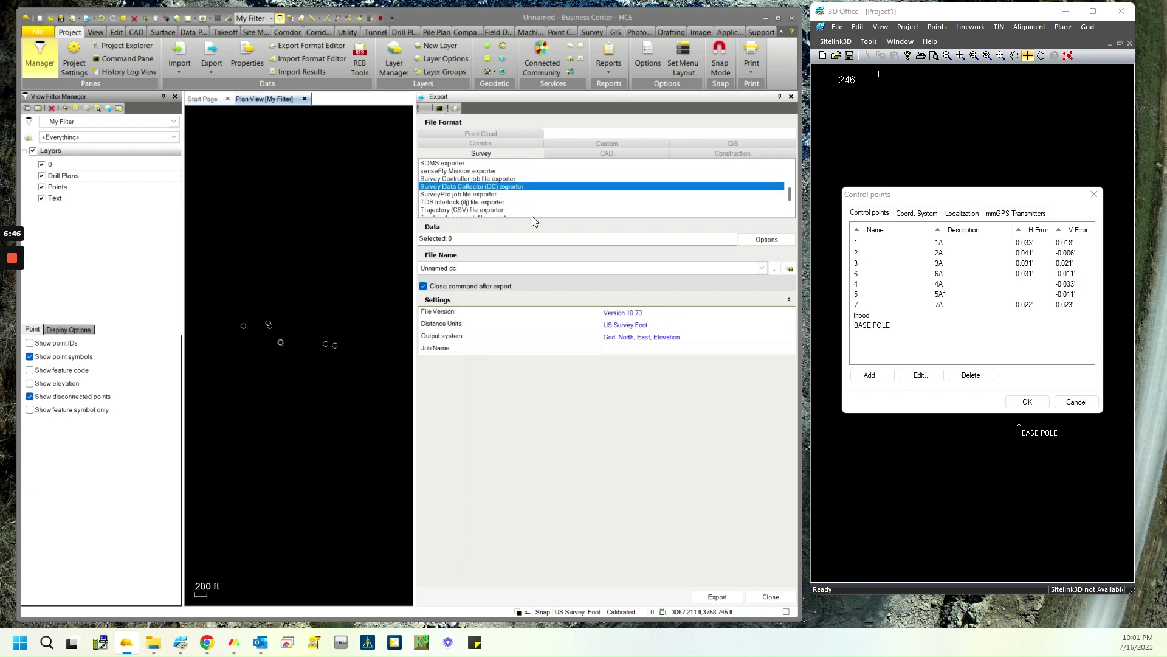
click(745, 243)
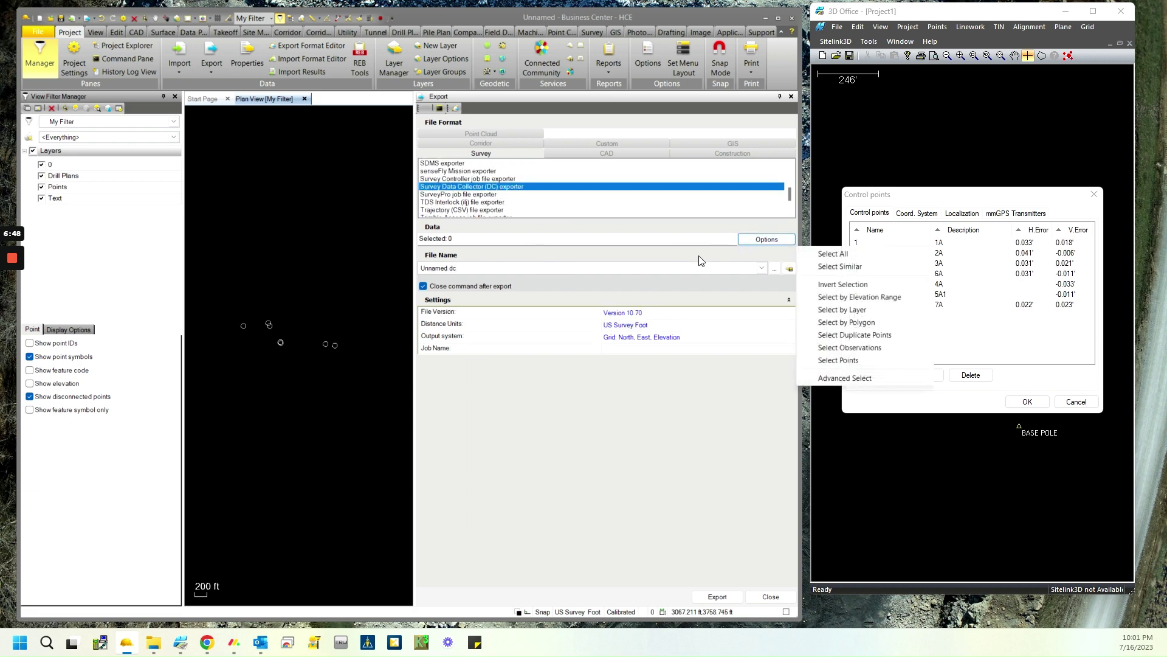
click(814, 265)
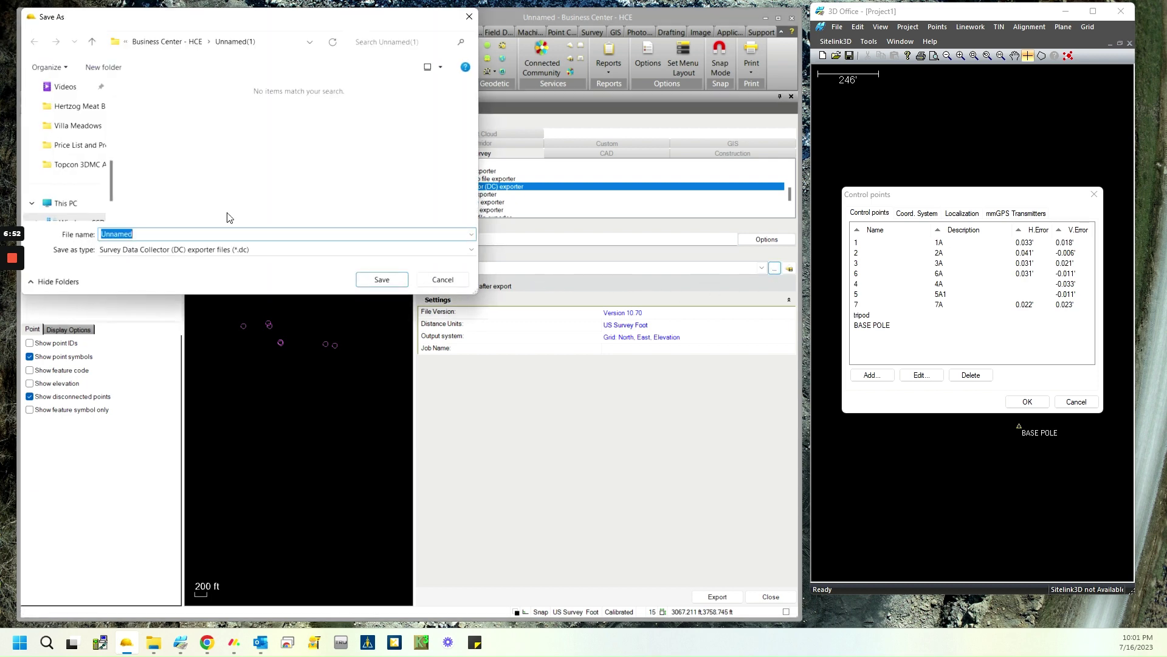
Save the output as 1234.dc on the Desktop and run the export.
click(67, 173)
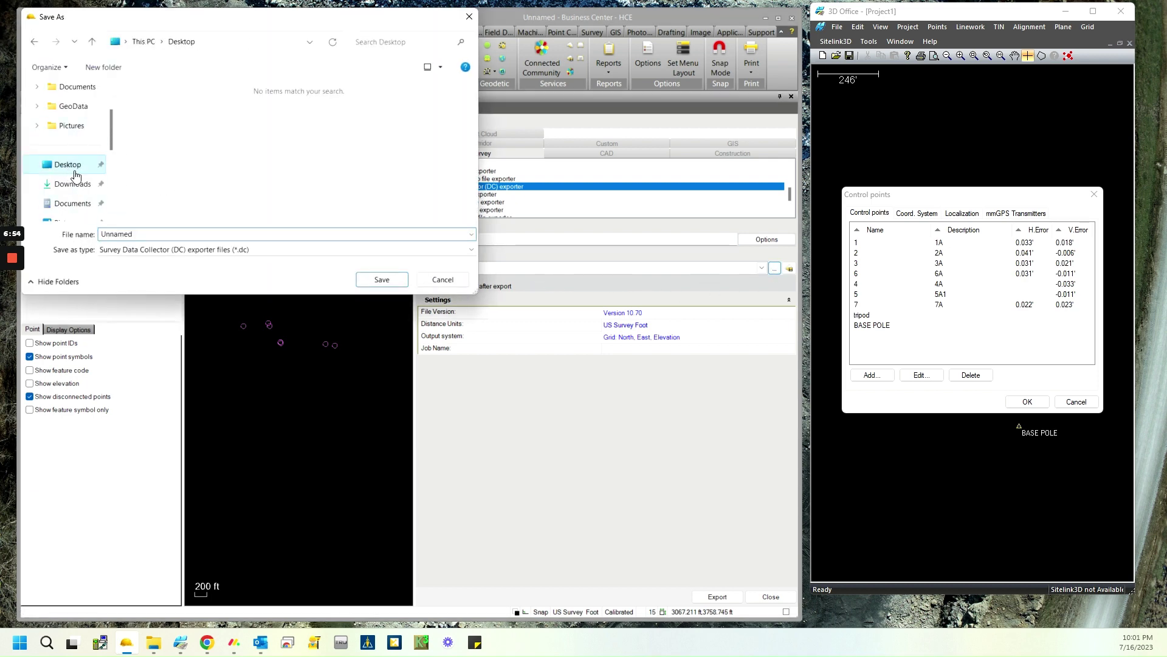
text(1234)
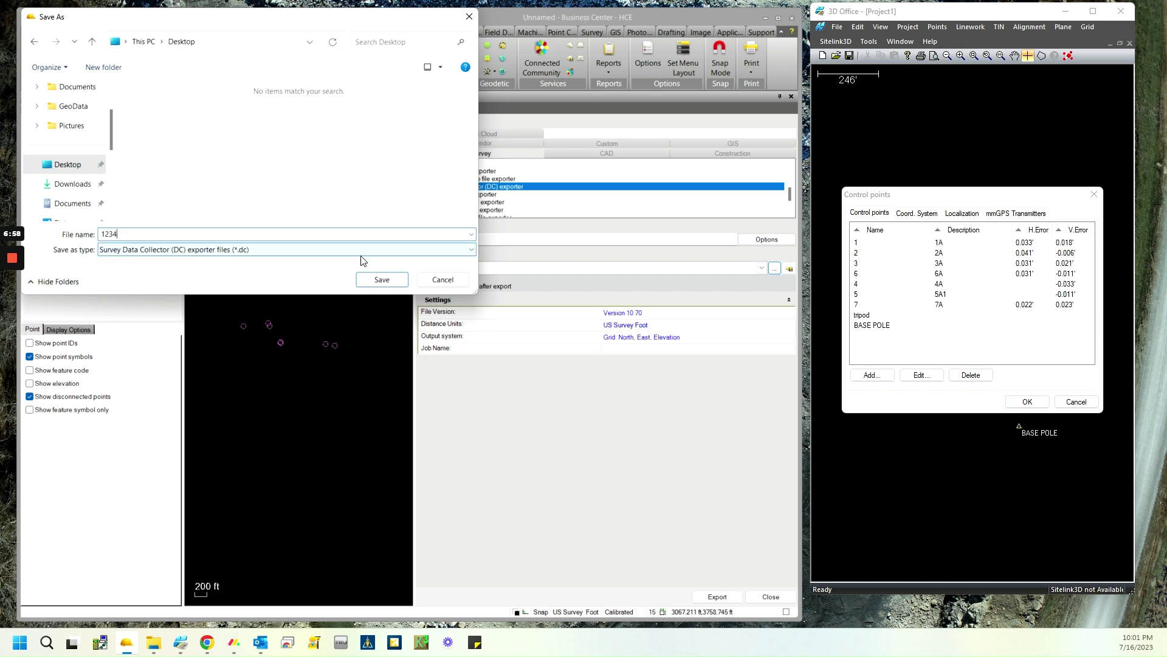
click(382, 283)
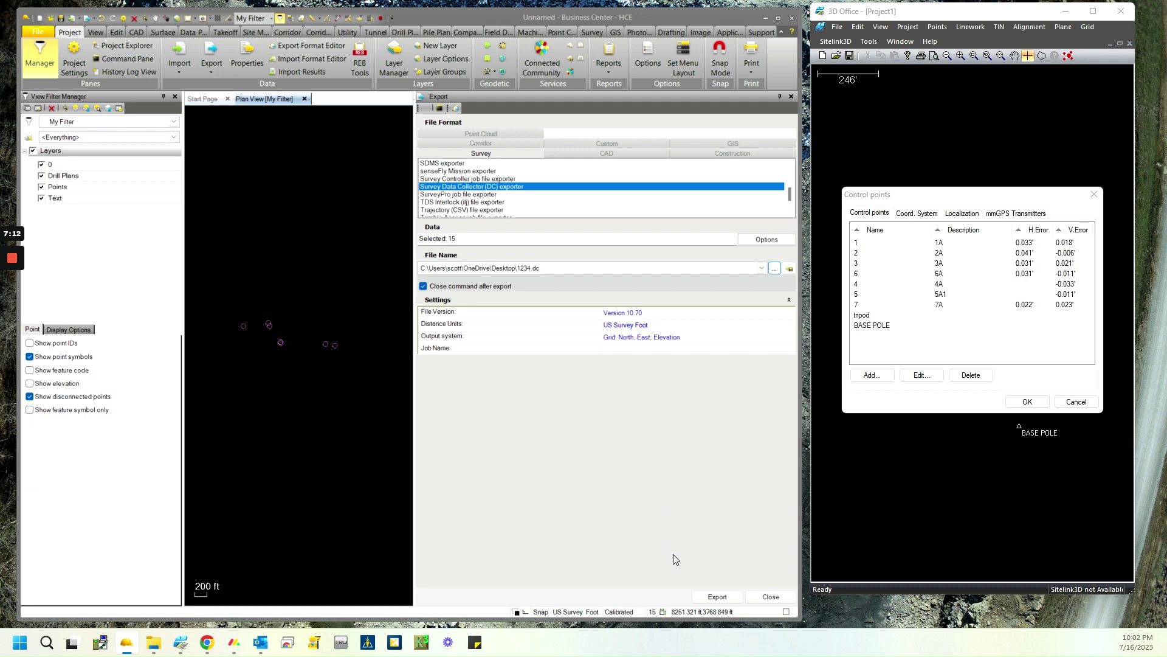
click(717, 598)
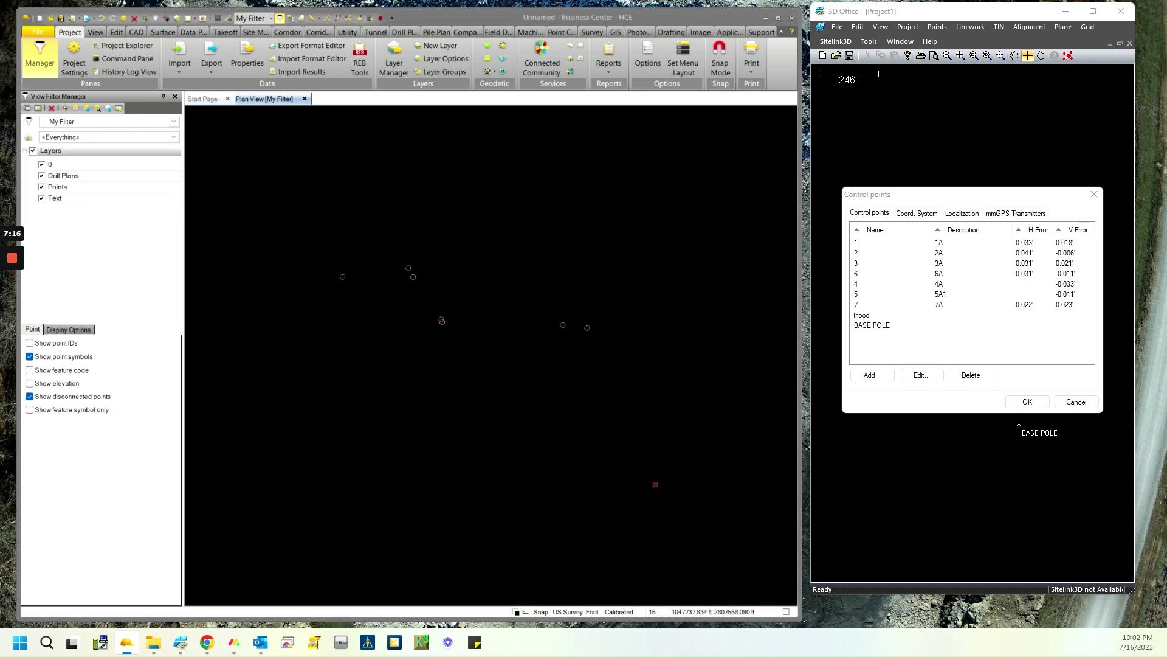
Rename the exported desktop file 1234.dc to 1234.cal, accepting the extension-change warning.
click(765, 18)
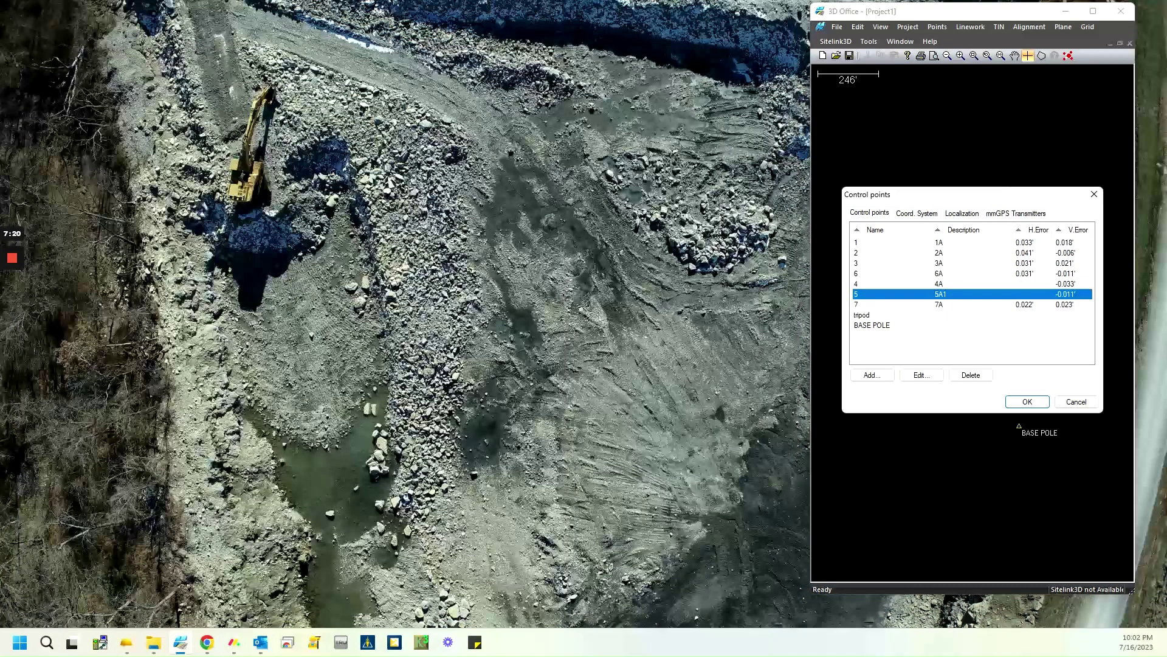
drag(723, 246, 518, 159)
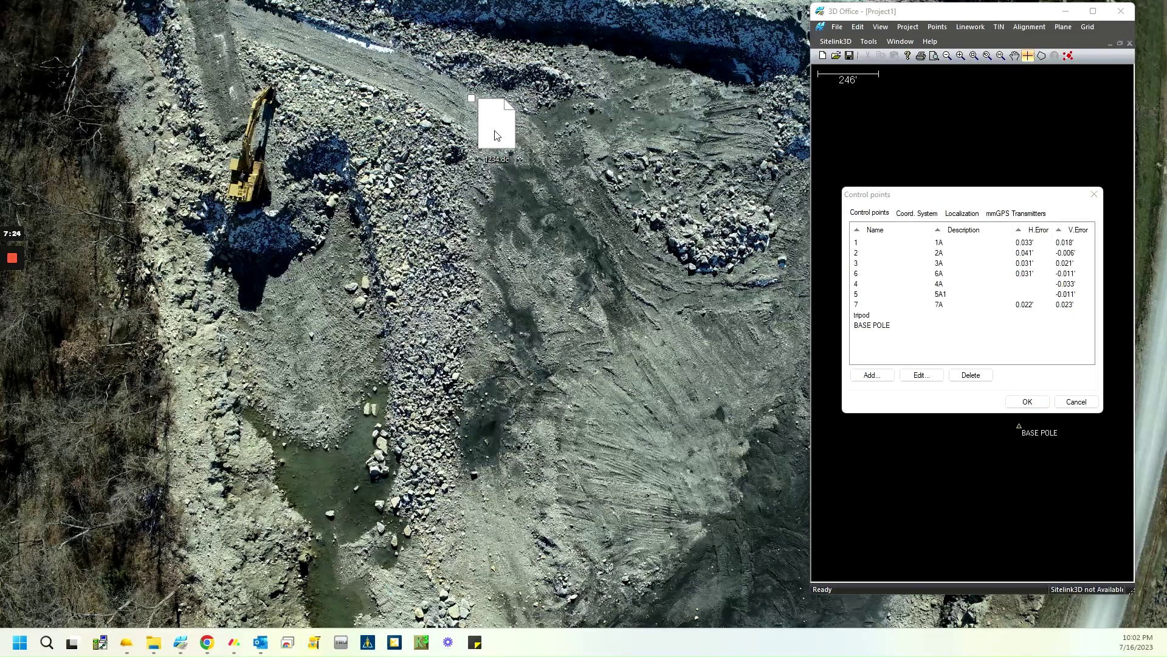
right_click(502, 140)
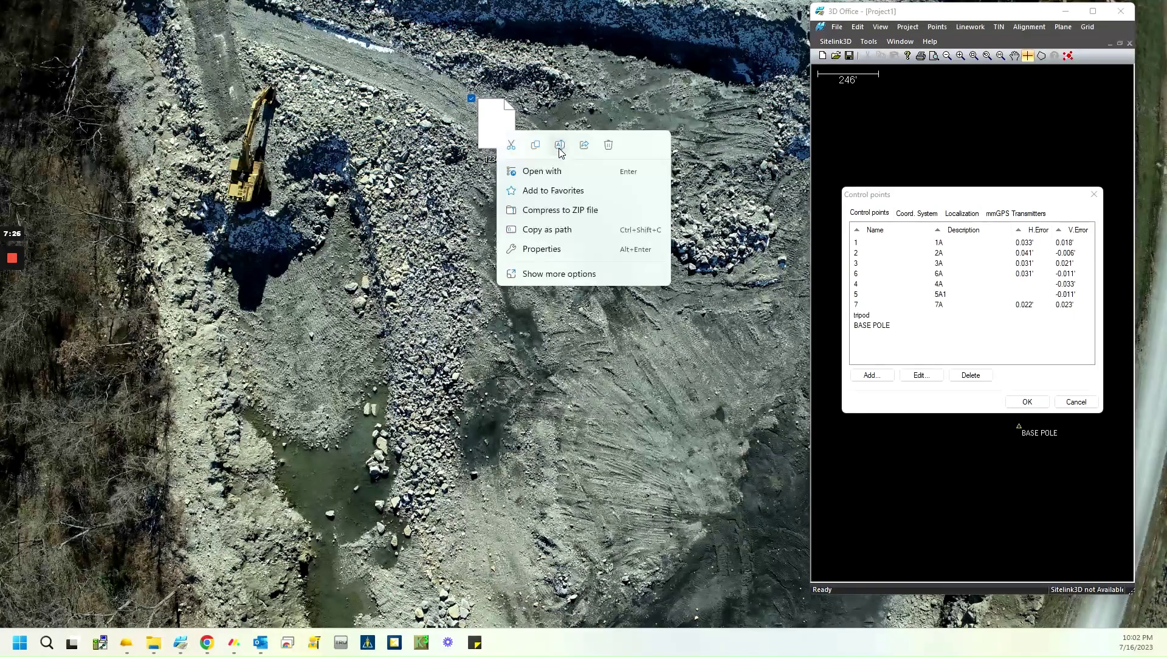
click(559, 146)
click(512, 162)
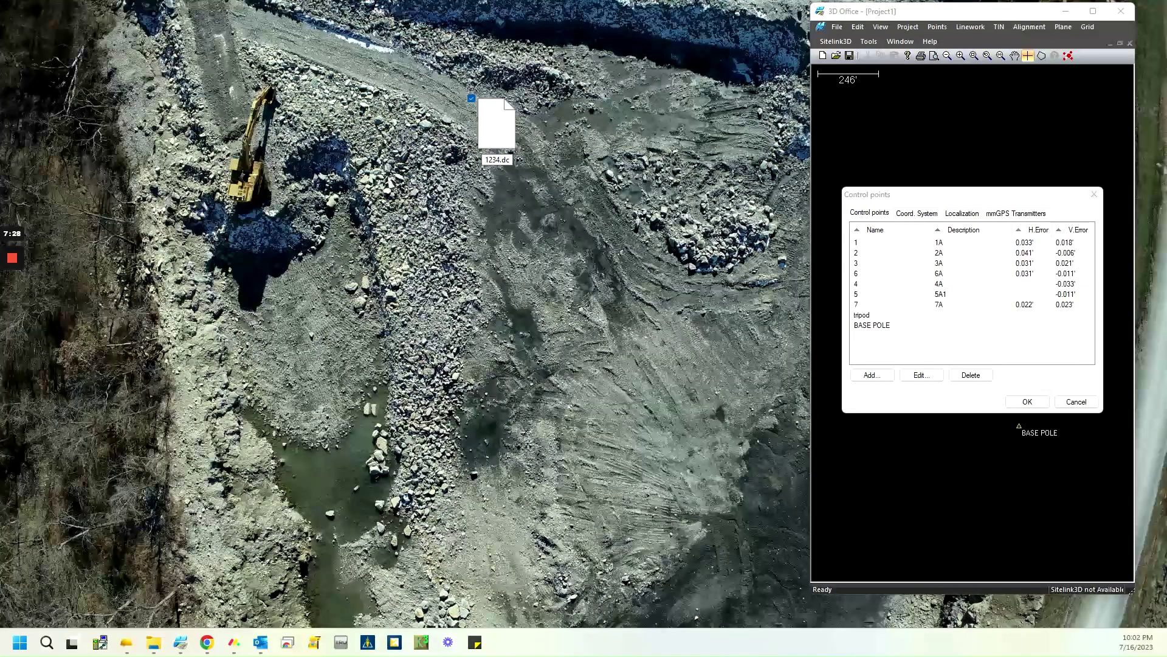
key(BackSpace)
key(BackSpace)
text(cal)
key(Return)
key(Delete)
drag(574, 166, 574, 419)
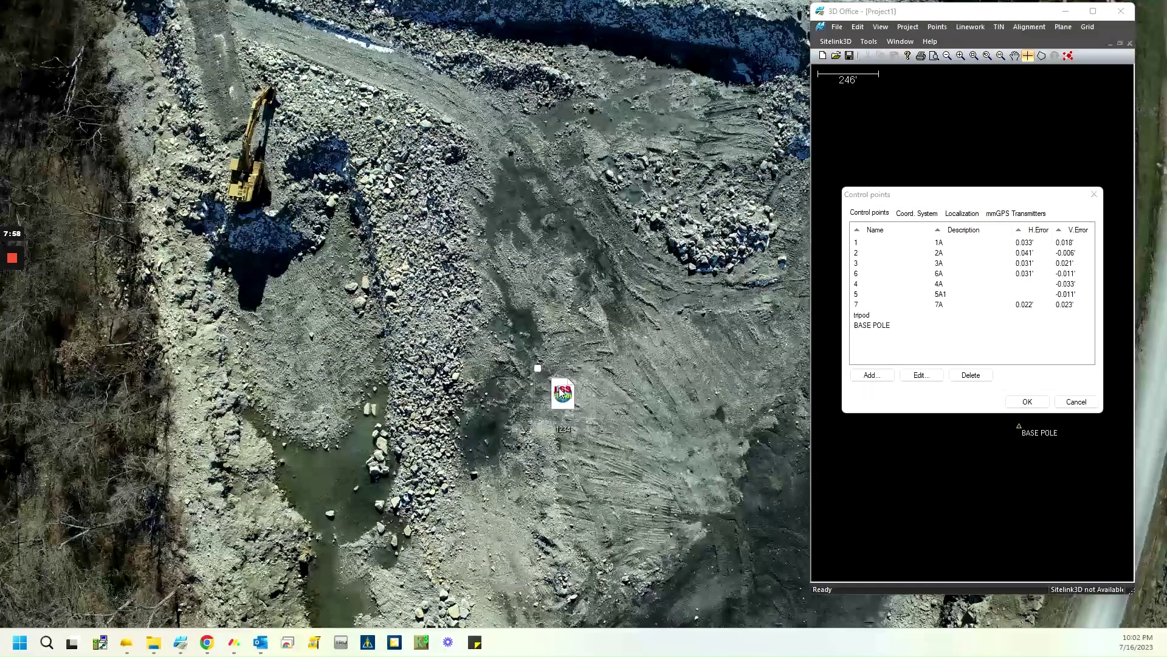
Drag the 1234.cal icon down toward the centre of the desktop.
drag(559, 389, 648, 451)
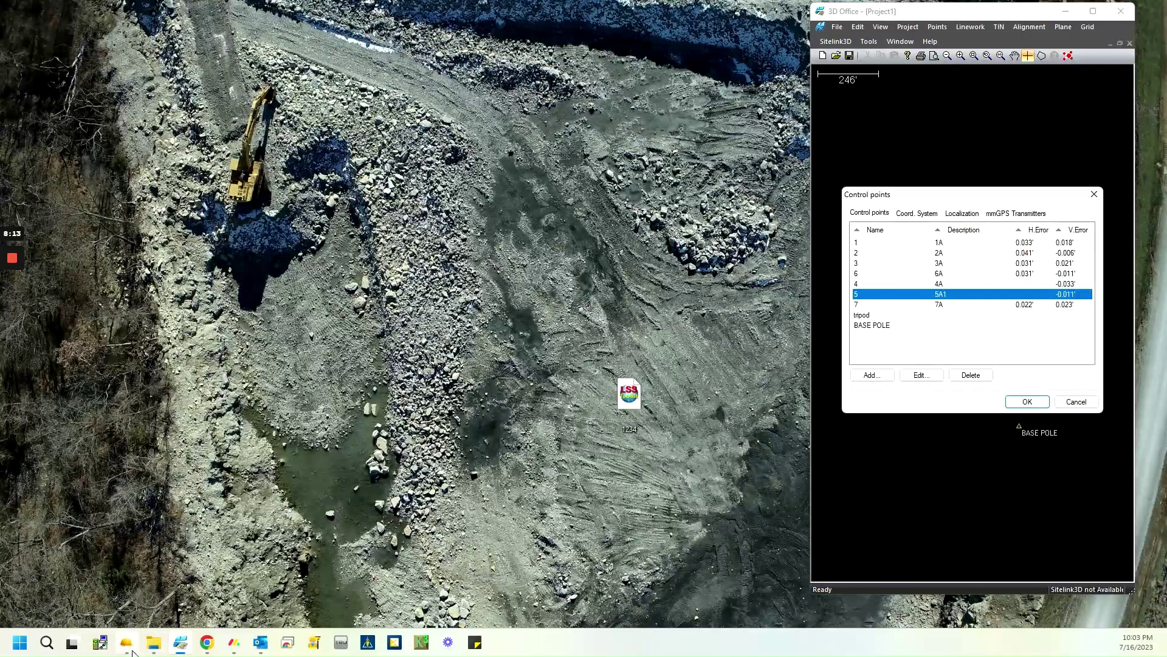
Restore Business Center from the taskbar and zoom and pan the Plan View around the points.
click(143, 649)
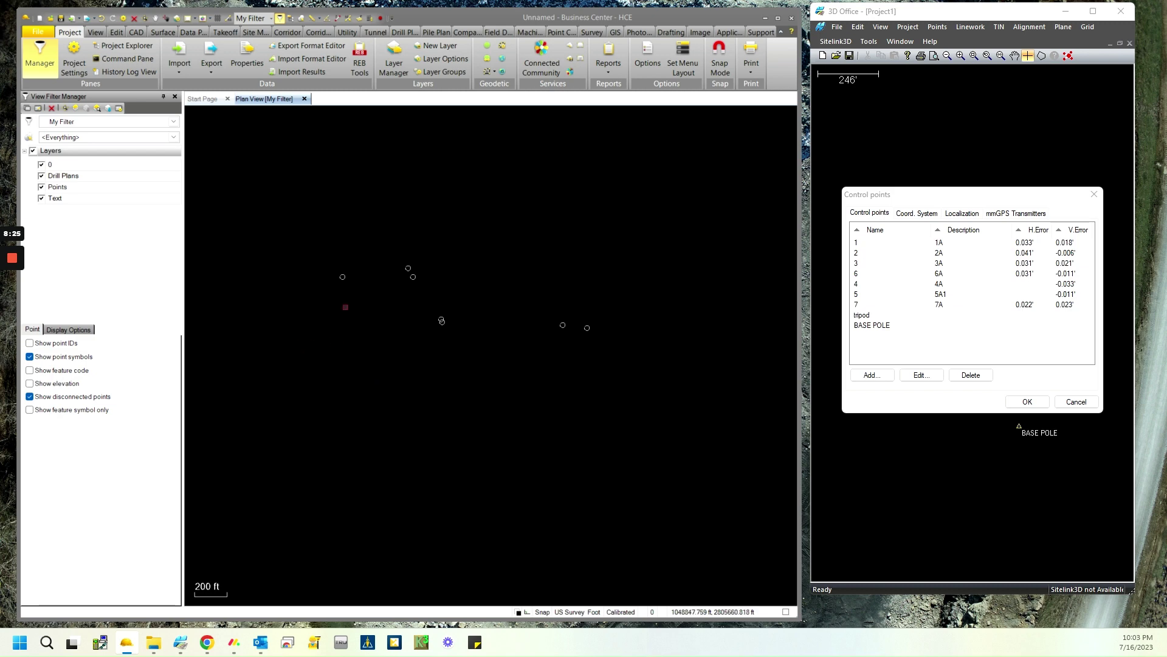
scroll(442, 322, down, 1)
scroll(442, 323, up, 3)
mouse_move(401, 360)
middle_down()
mouse_move(450, 350)
mouse_move(415, 370)
middle_up()
scroll(450, 350, down, 1)
scroll(425, 384, down, 1)
scroll(428, 406, up, 1)
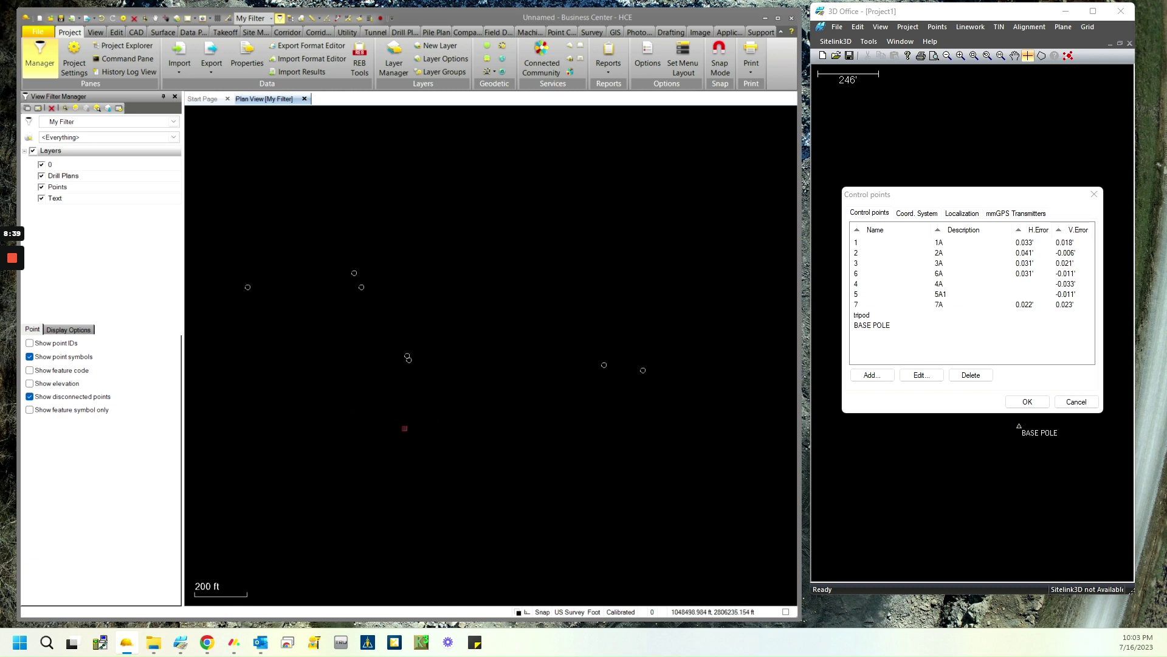
scroll(439, 407, down, 1)
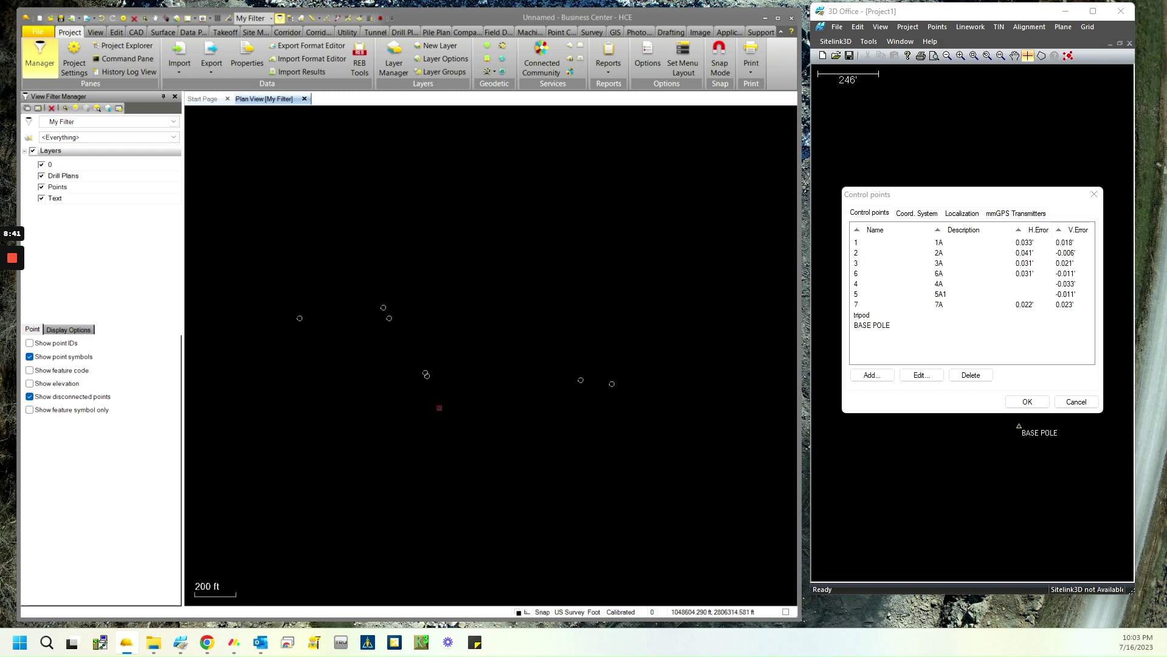